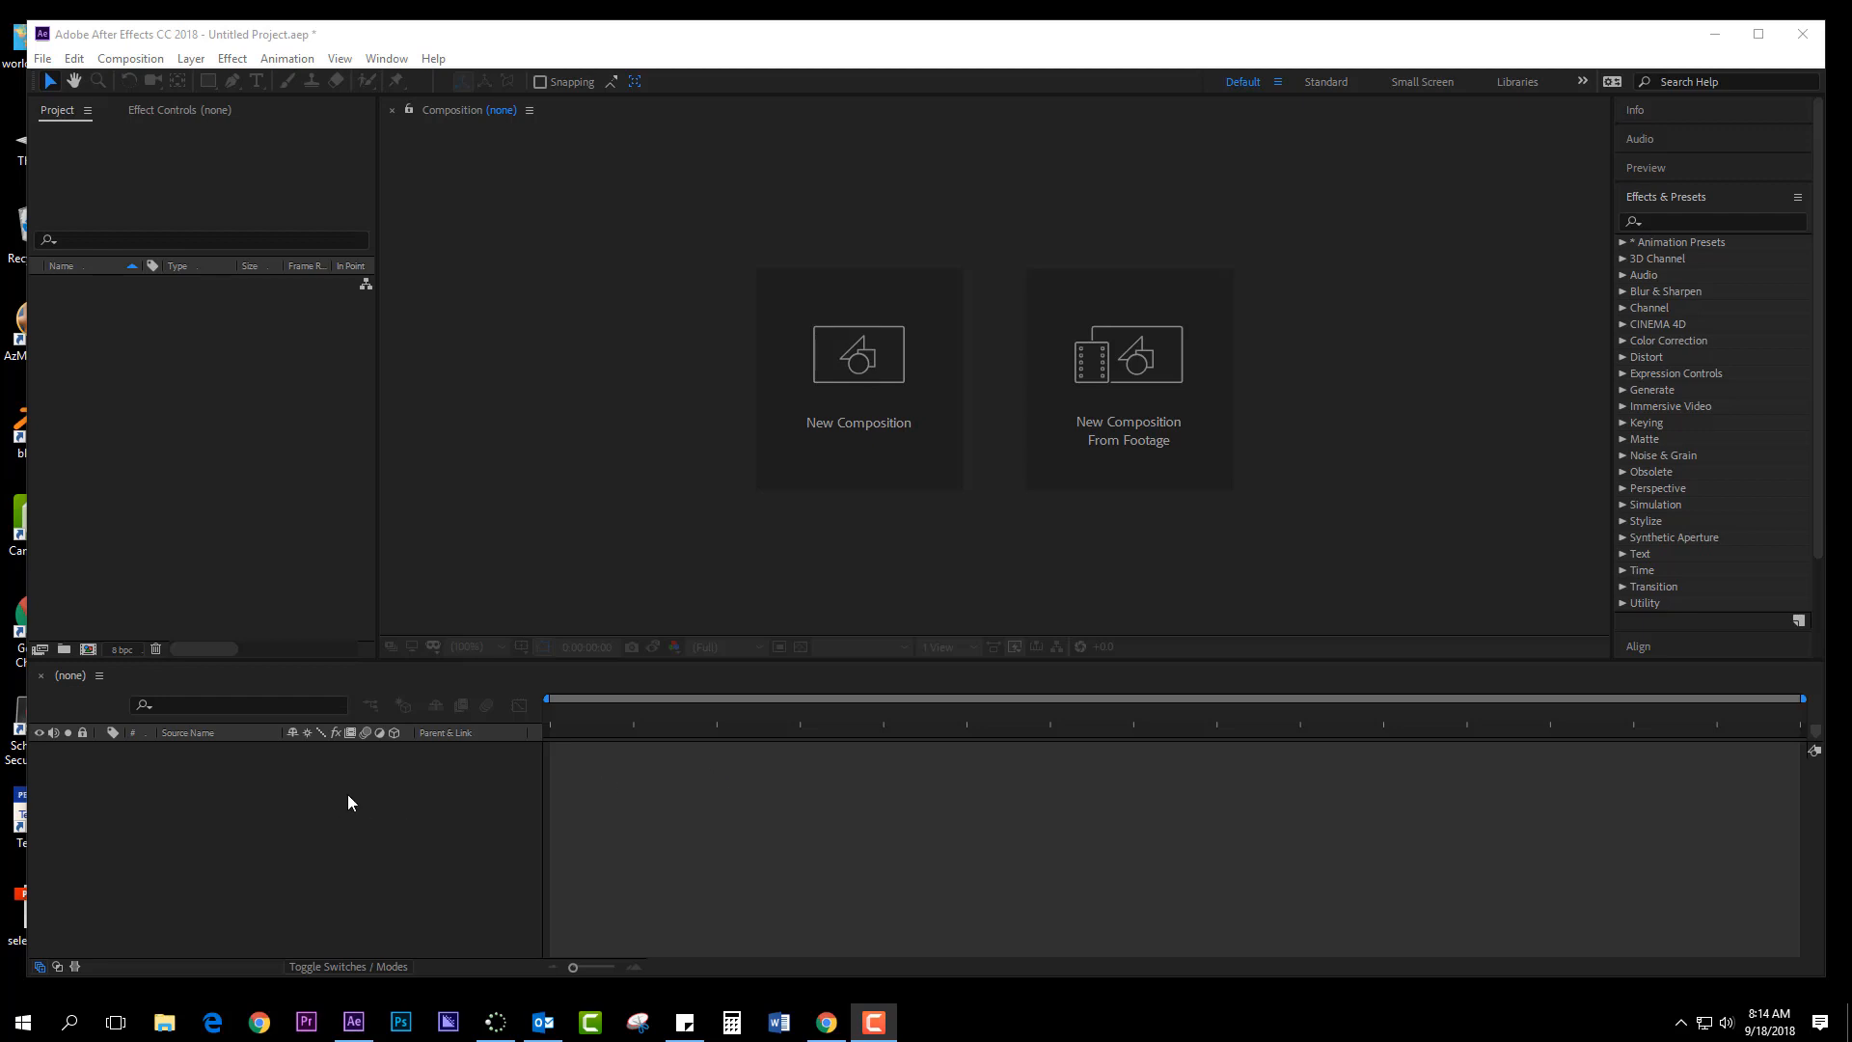
Import world-map.gif into the project from the Project panel's Import > File command.
click(298, 824)
right_click(133, 370)
mouse_move(185, 469)
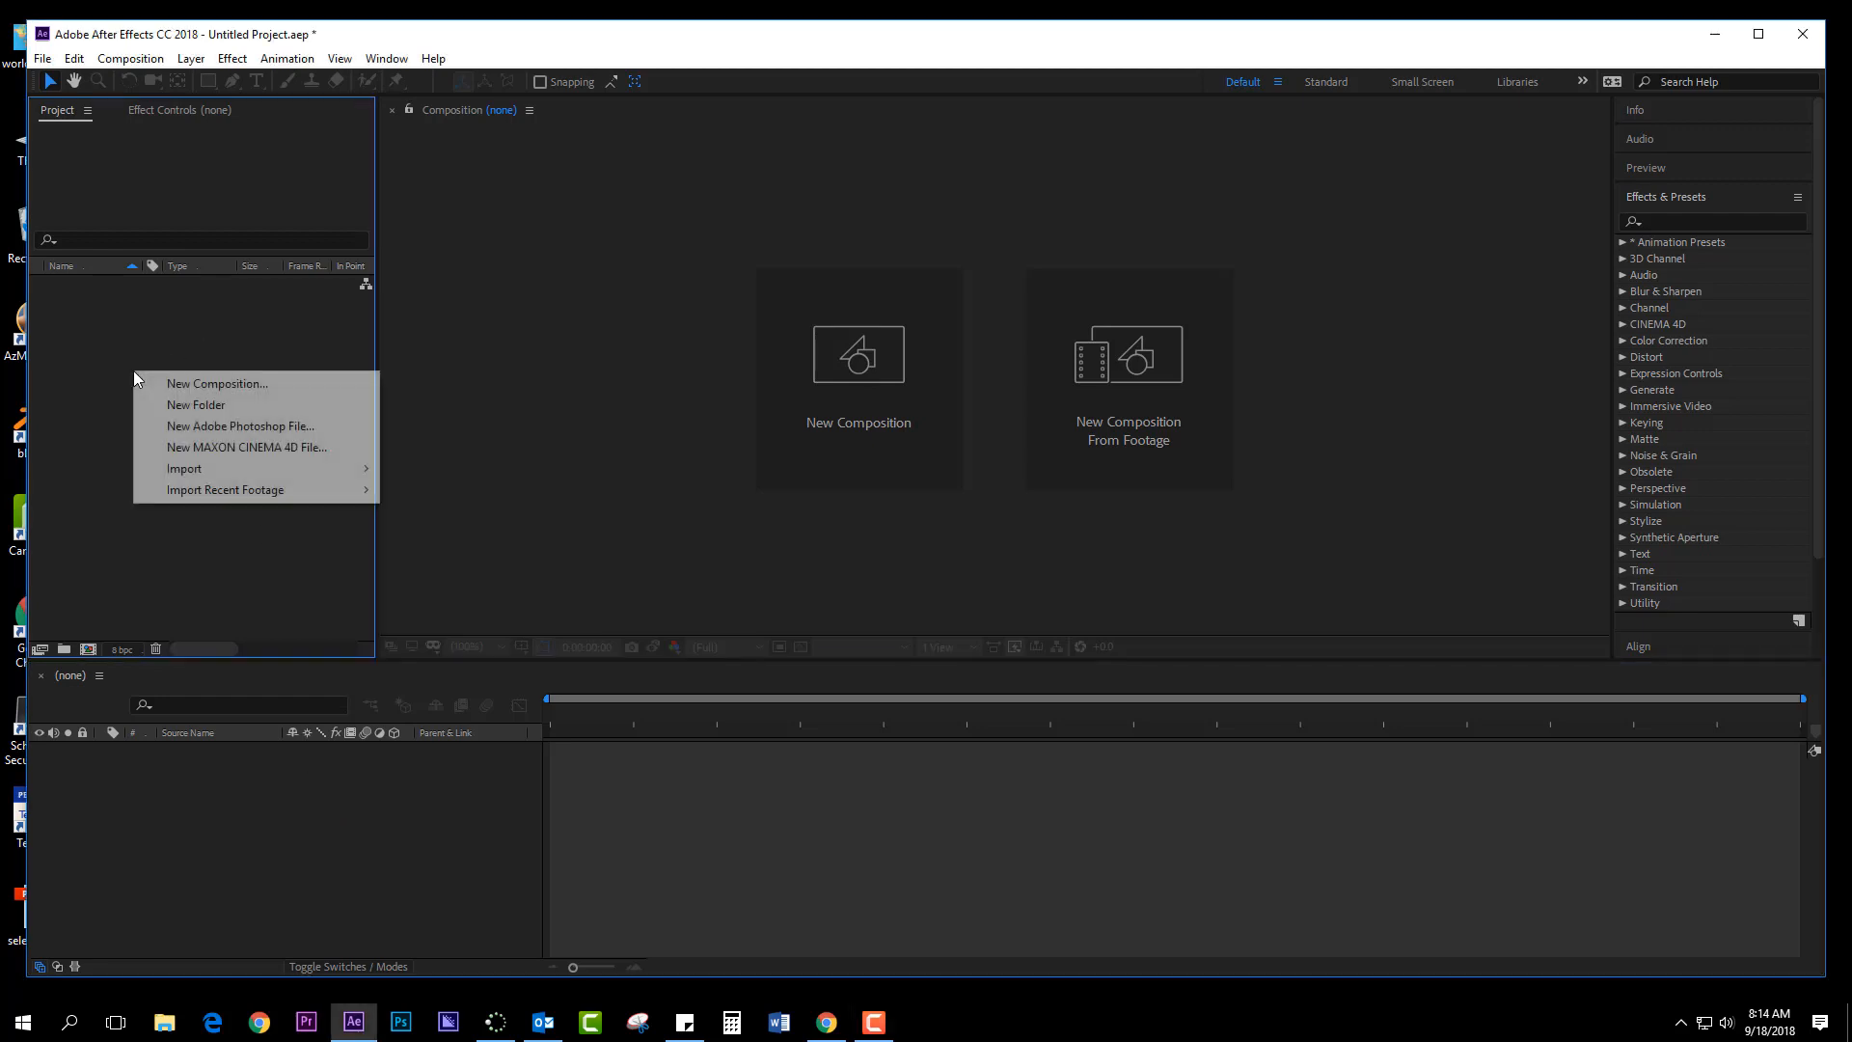
click(211, 545)
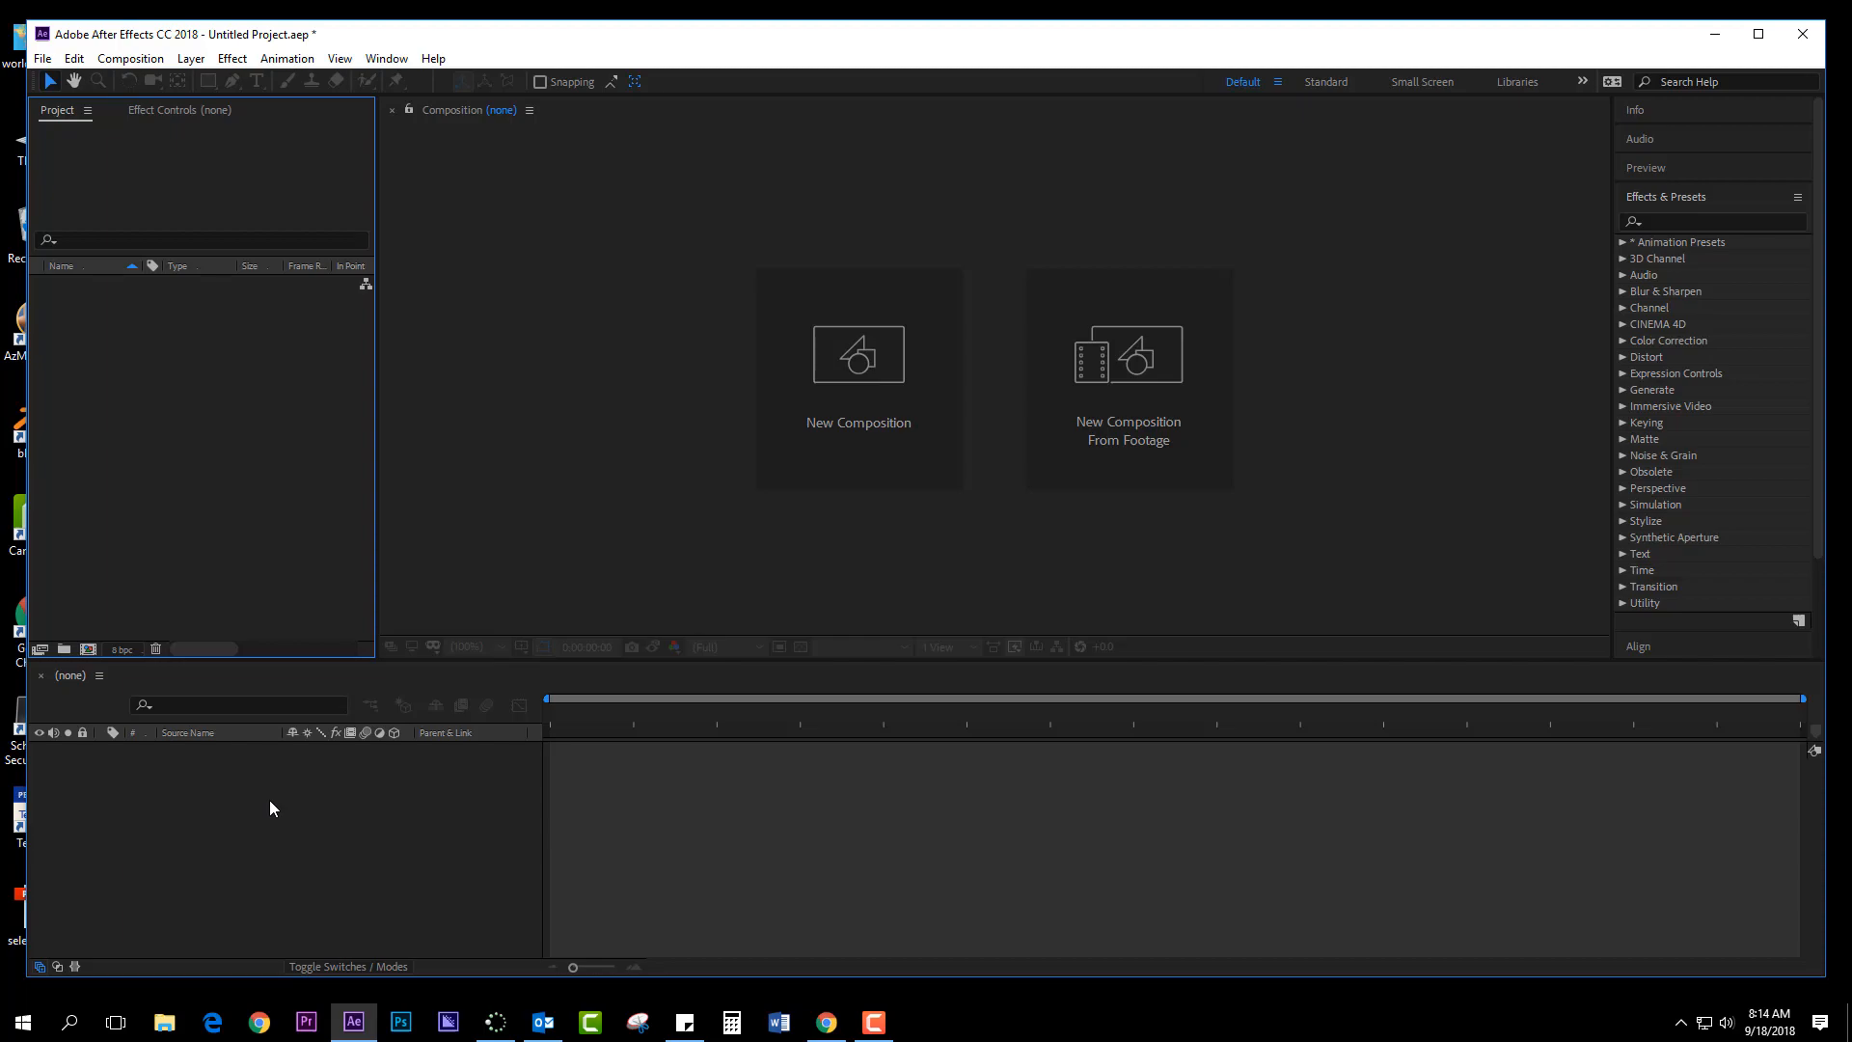
right_click(80, 391)
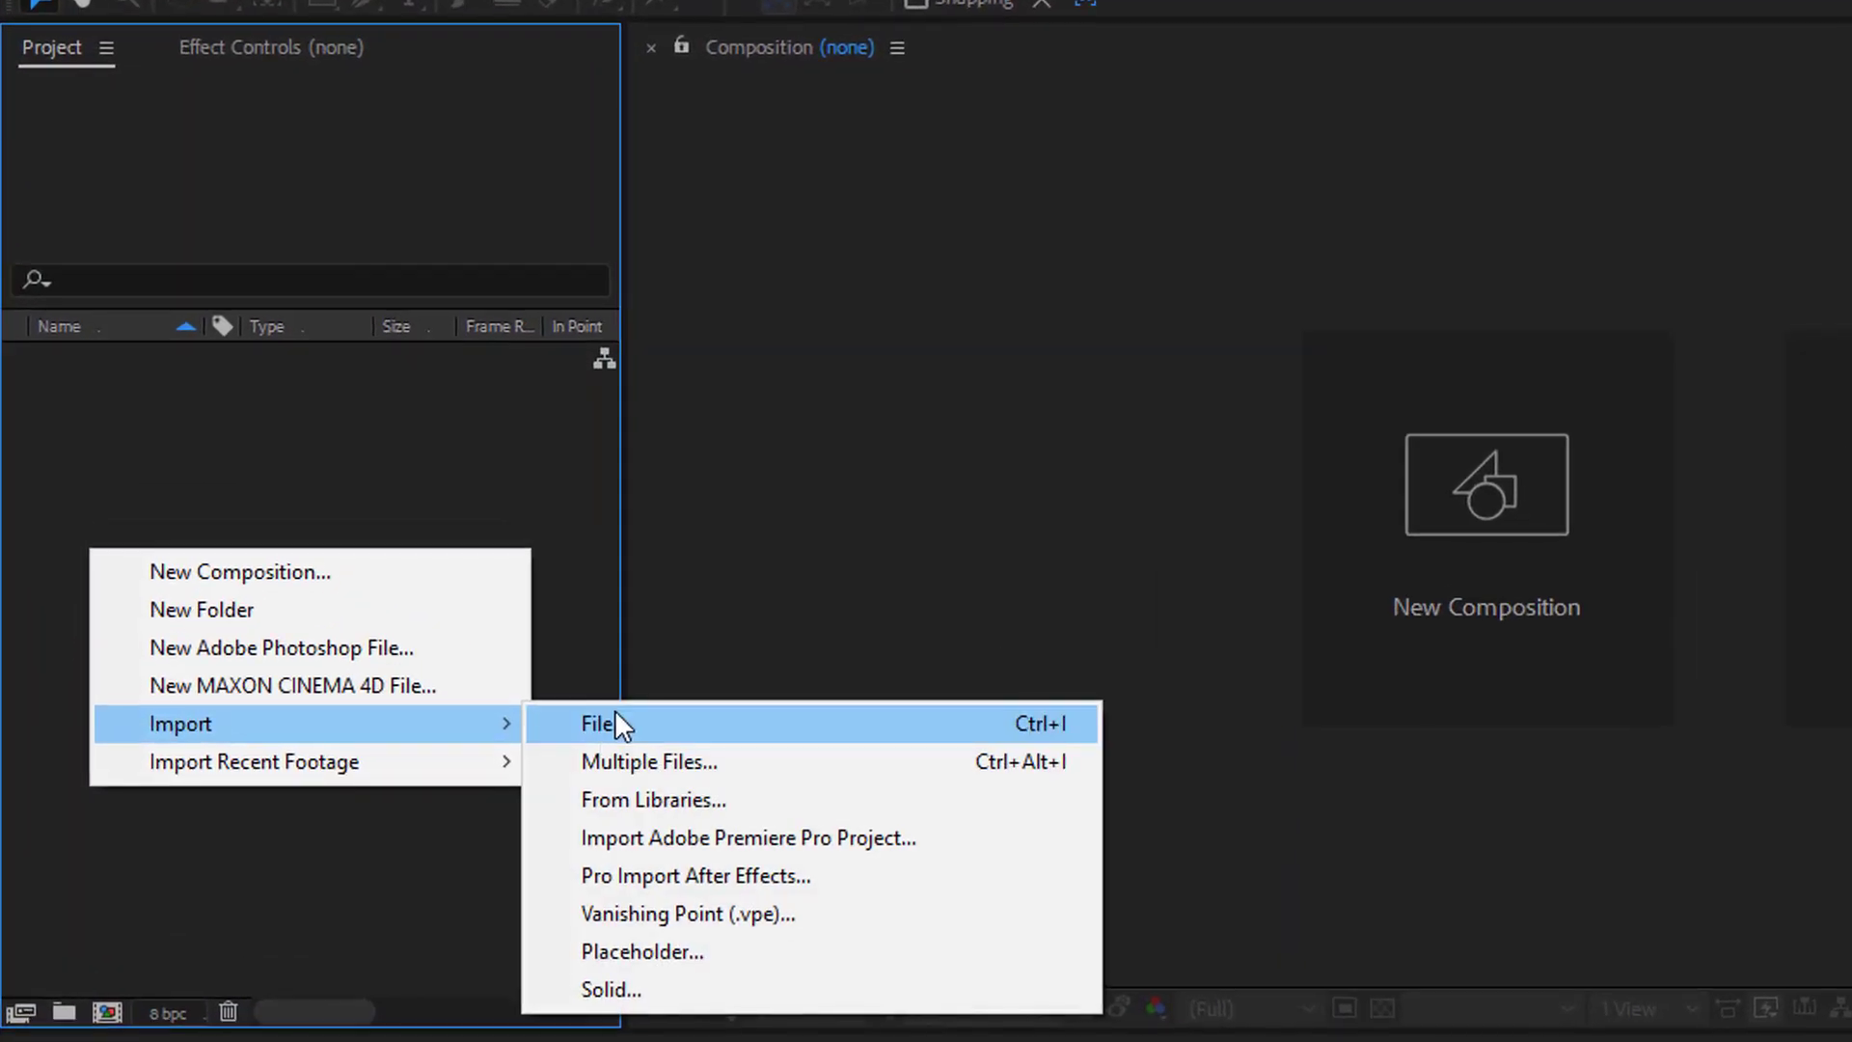
click(617, 710)
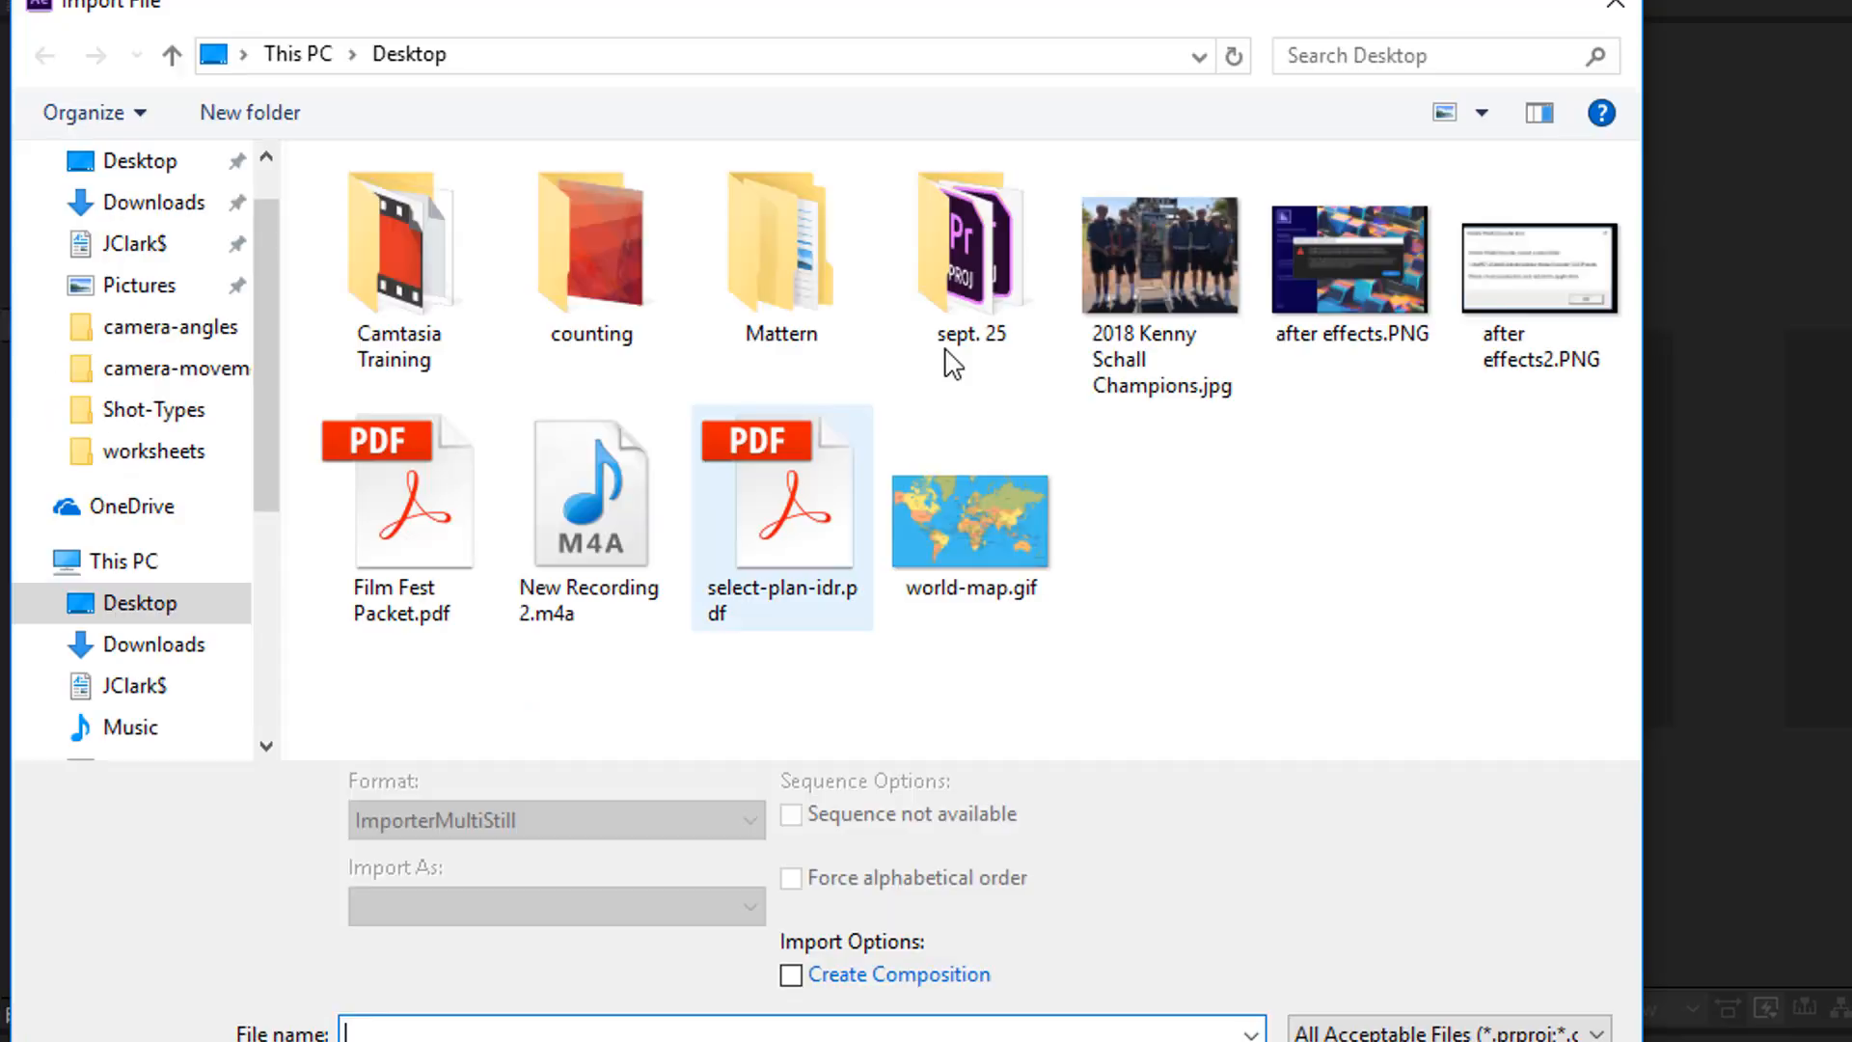
click(989, 534)
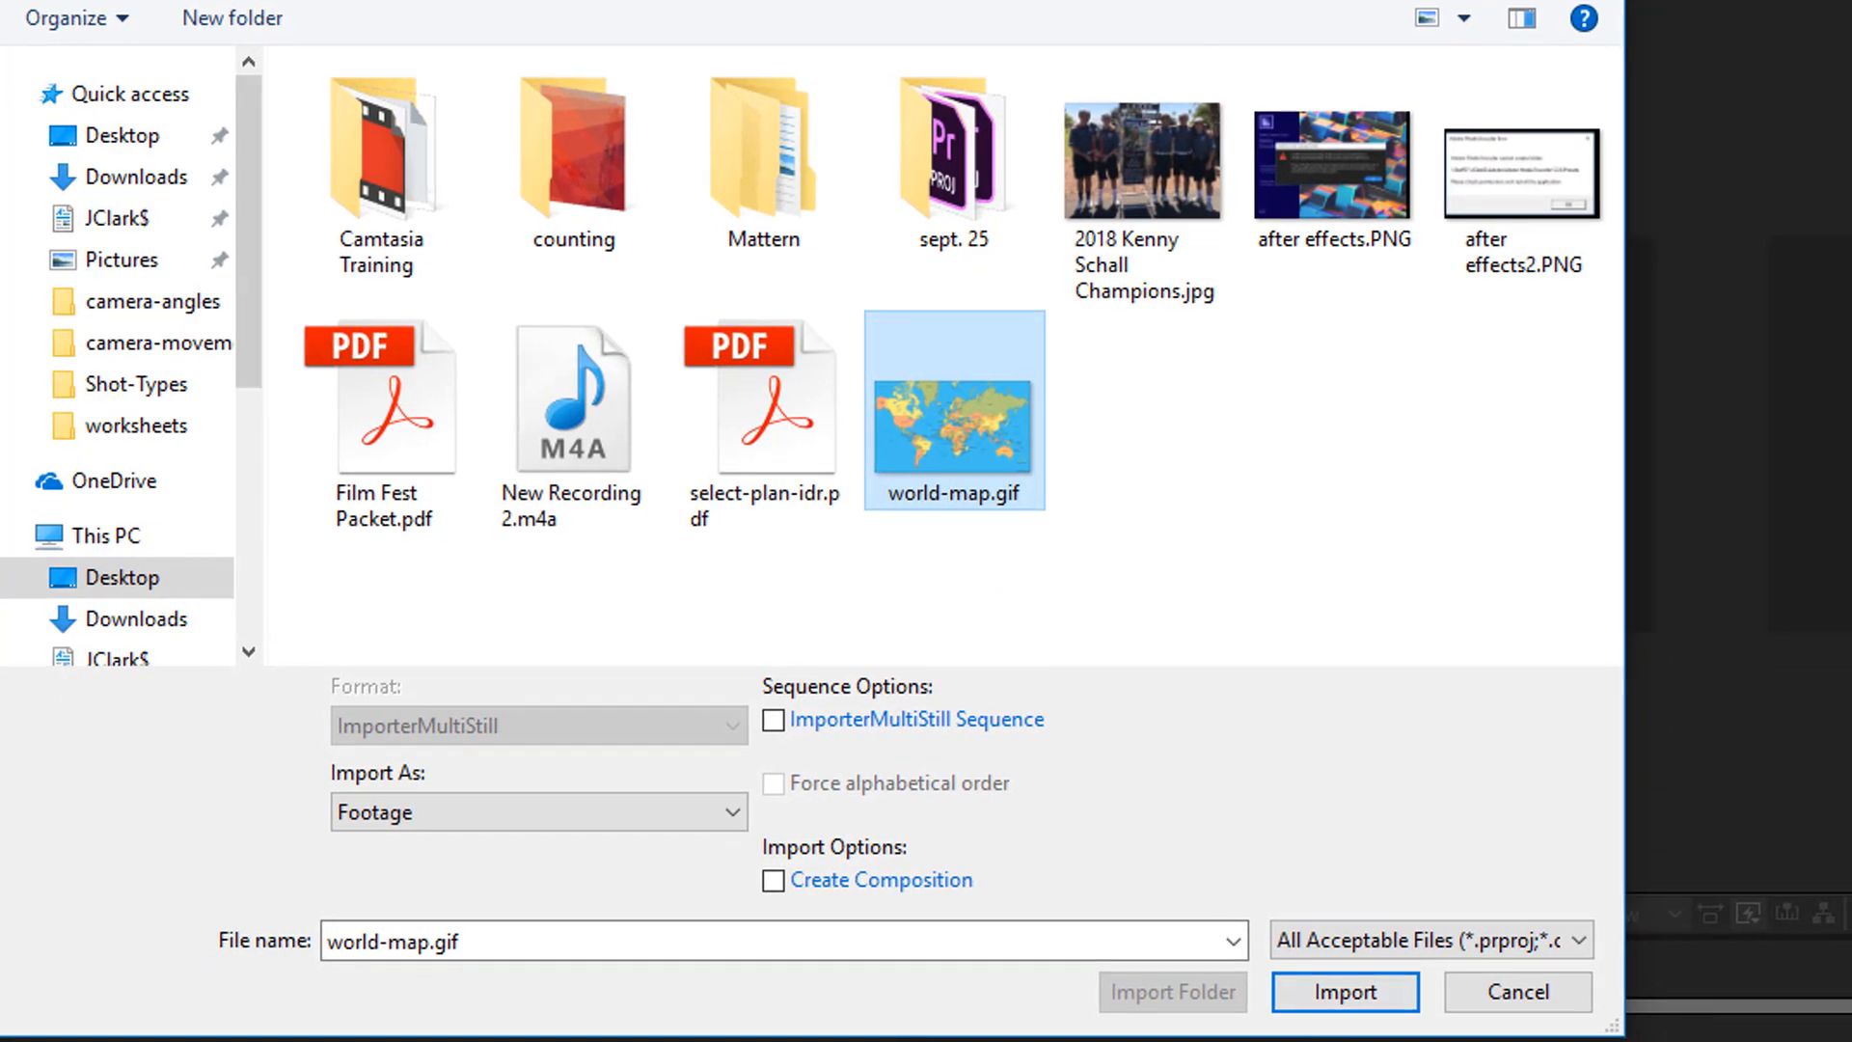
Drag world-map.gif into the Timeline to make a world-map composition with it as the only layer.
click(1346, 992)
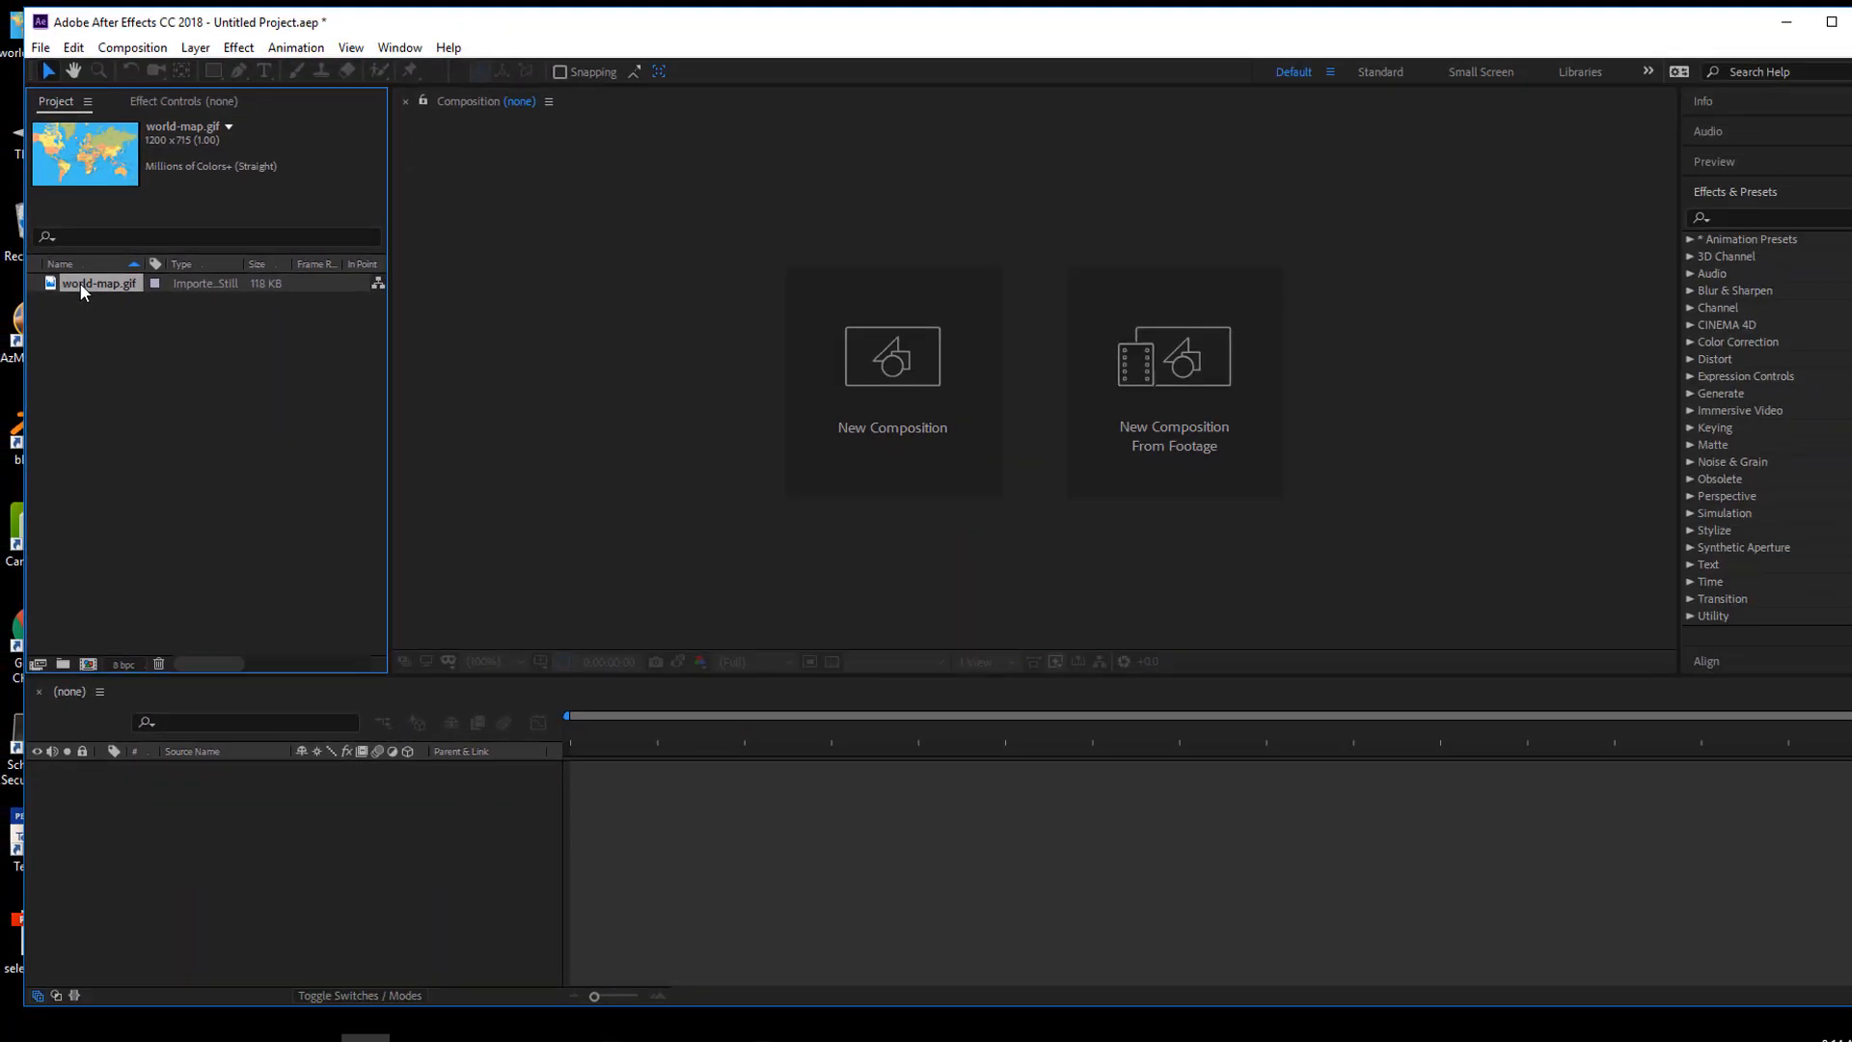
drag(85, 288, 144, 818)
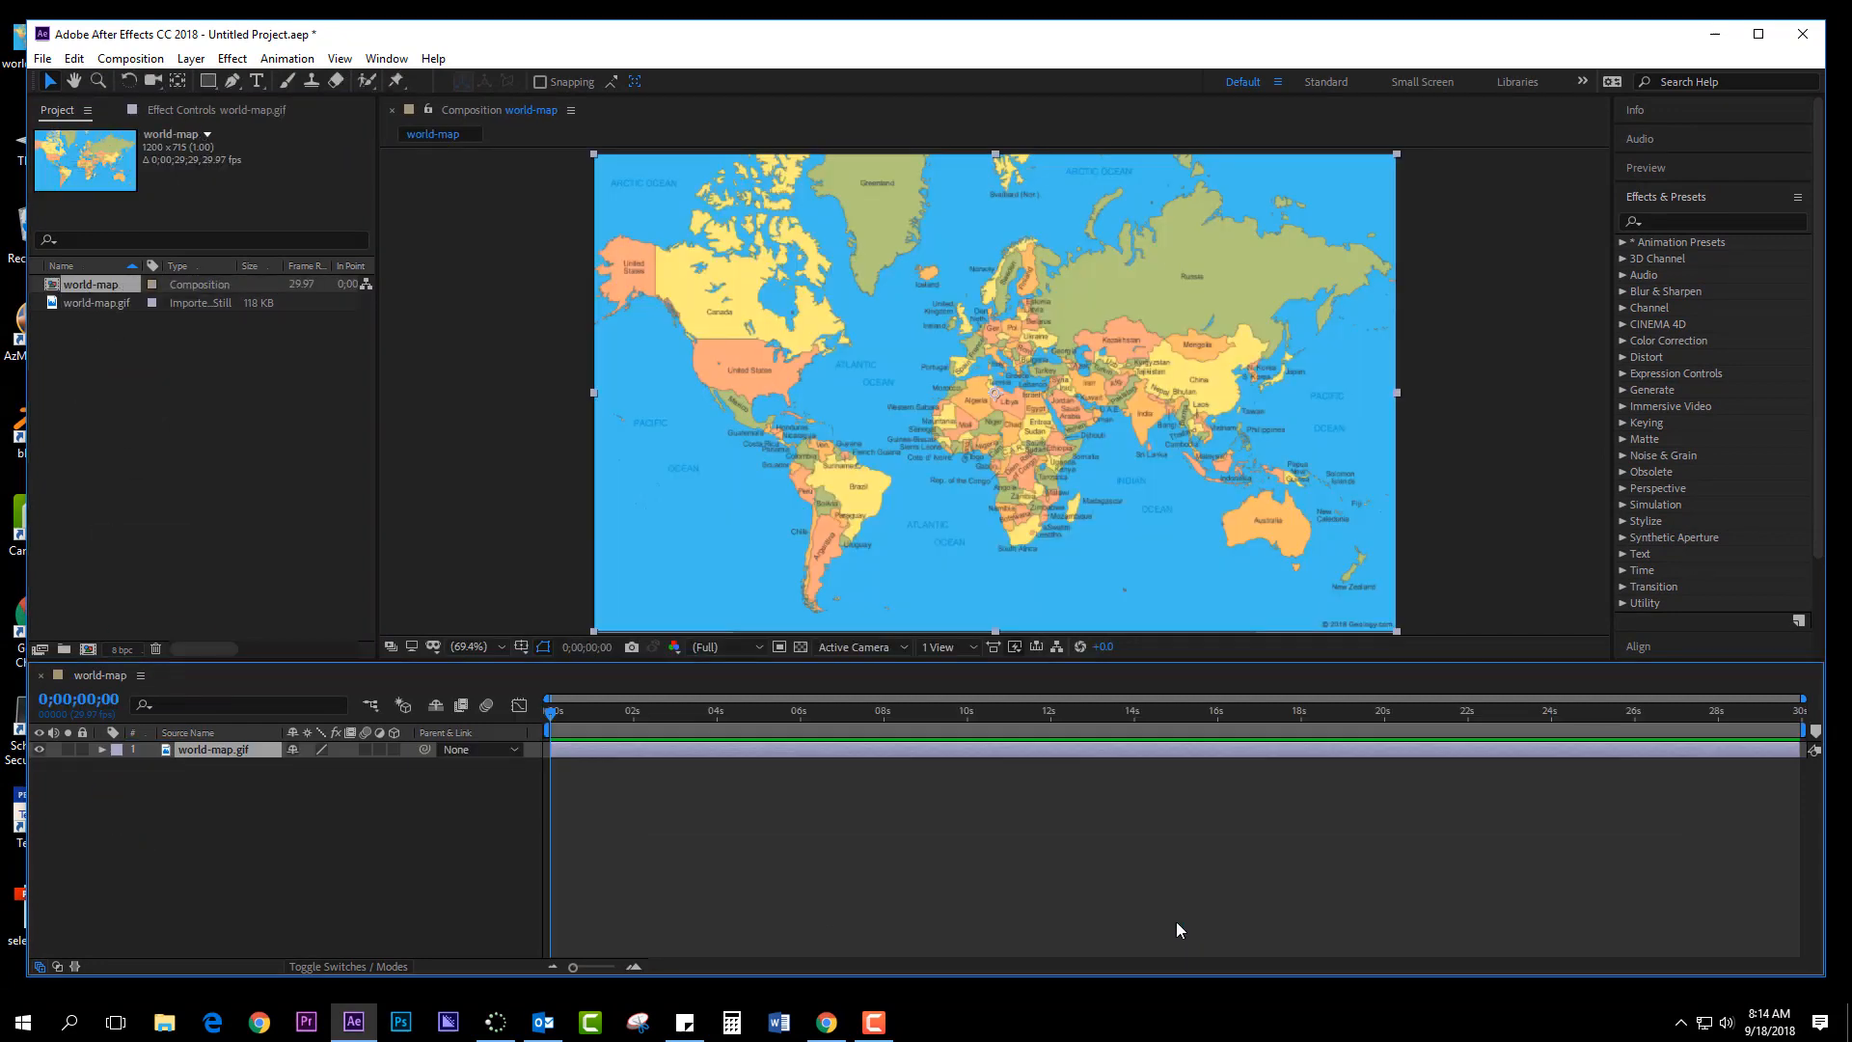
click(208, 808)
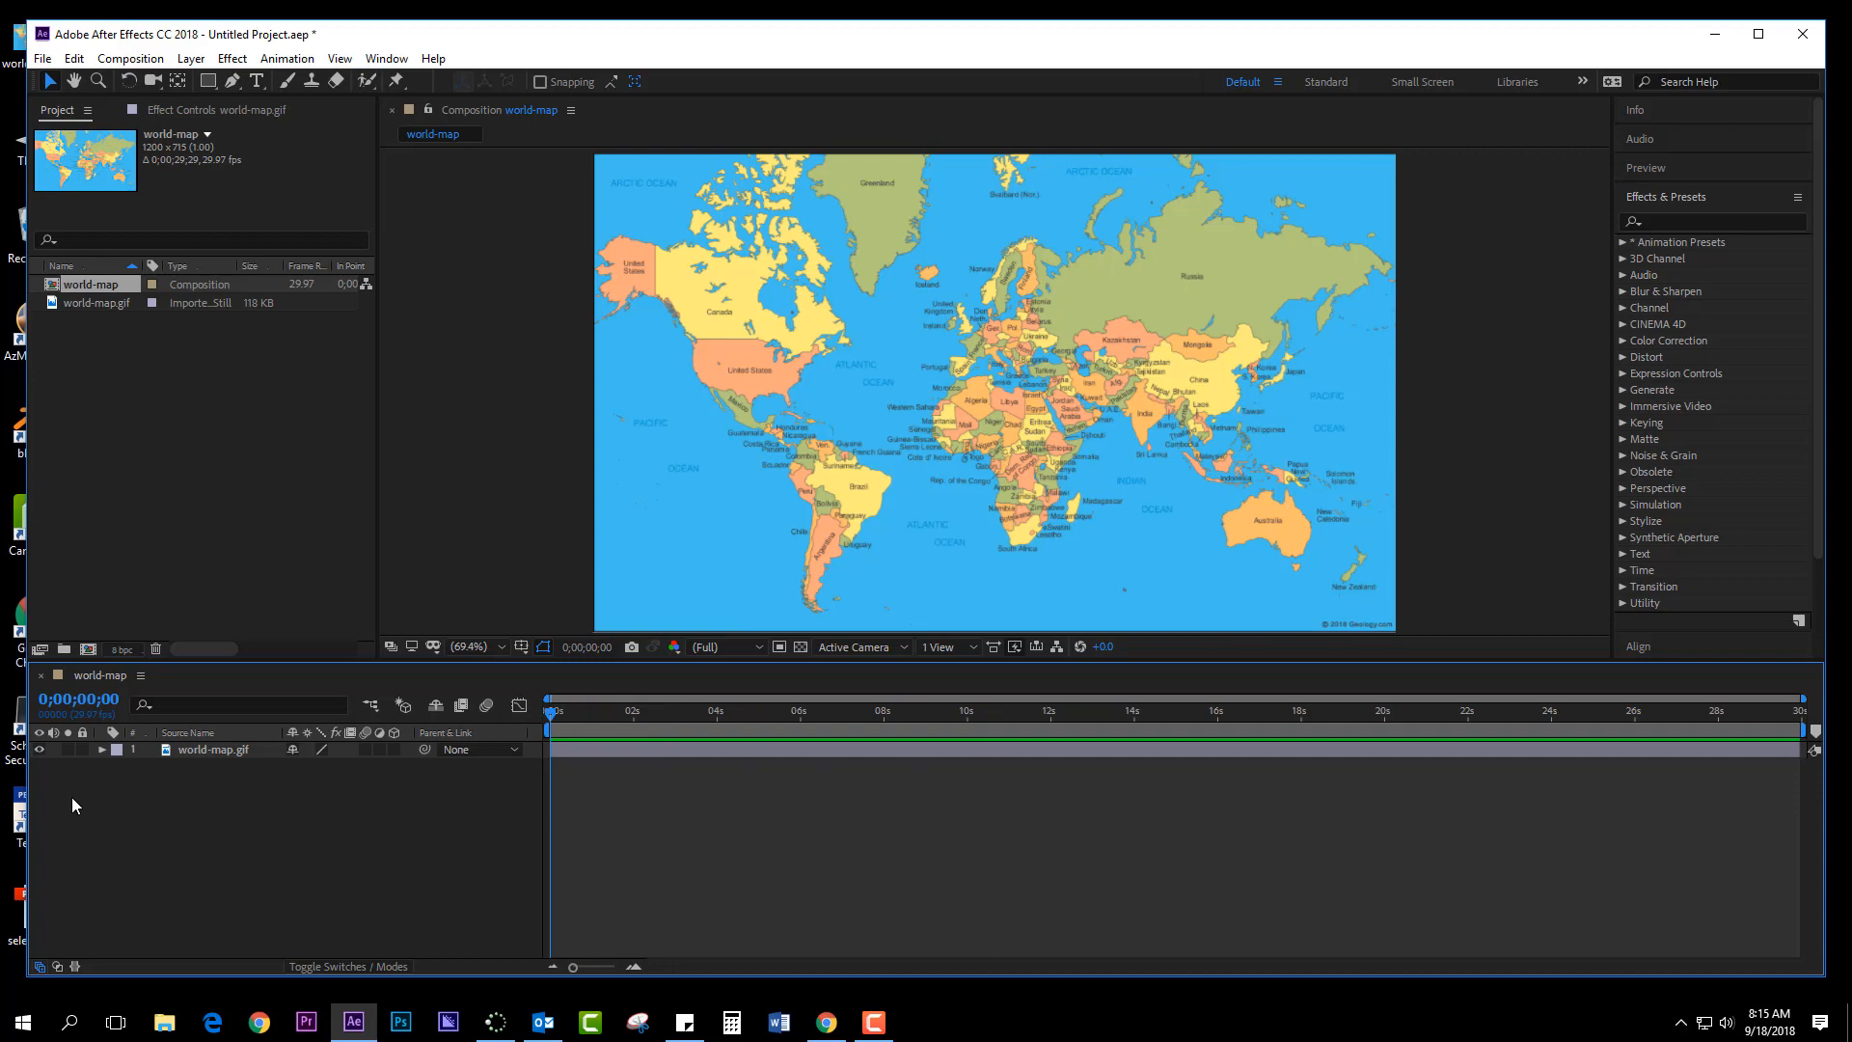
click(1070, 591)
click(1714, 220)
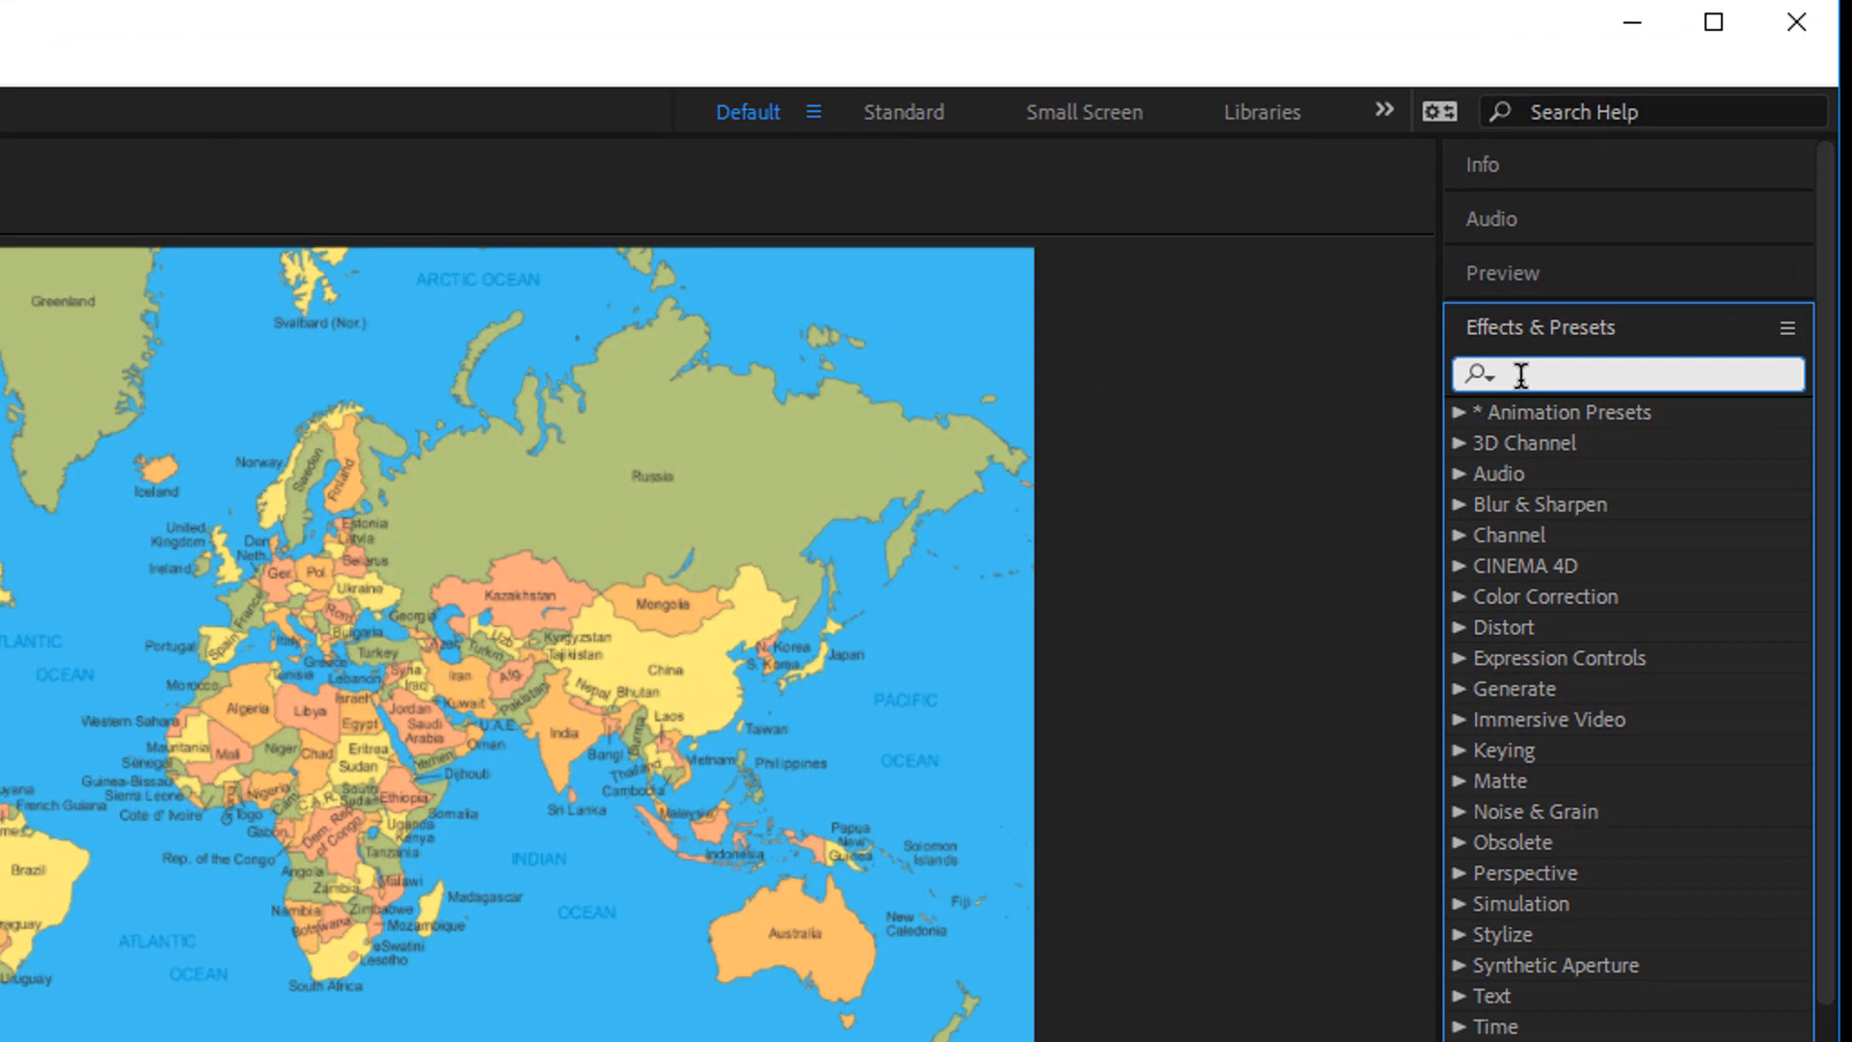
text(cc spher)
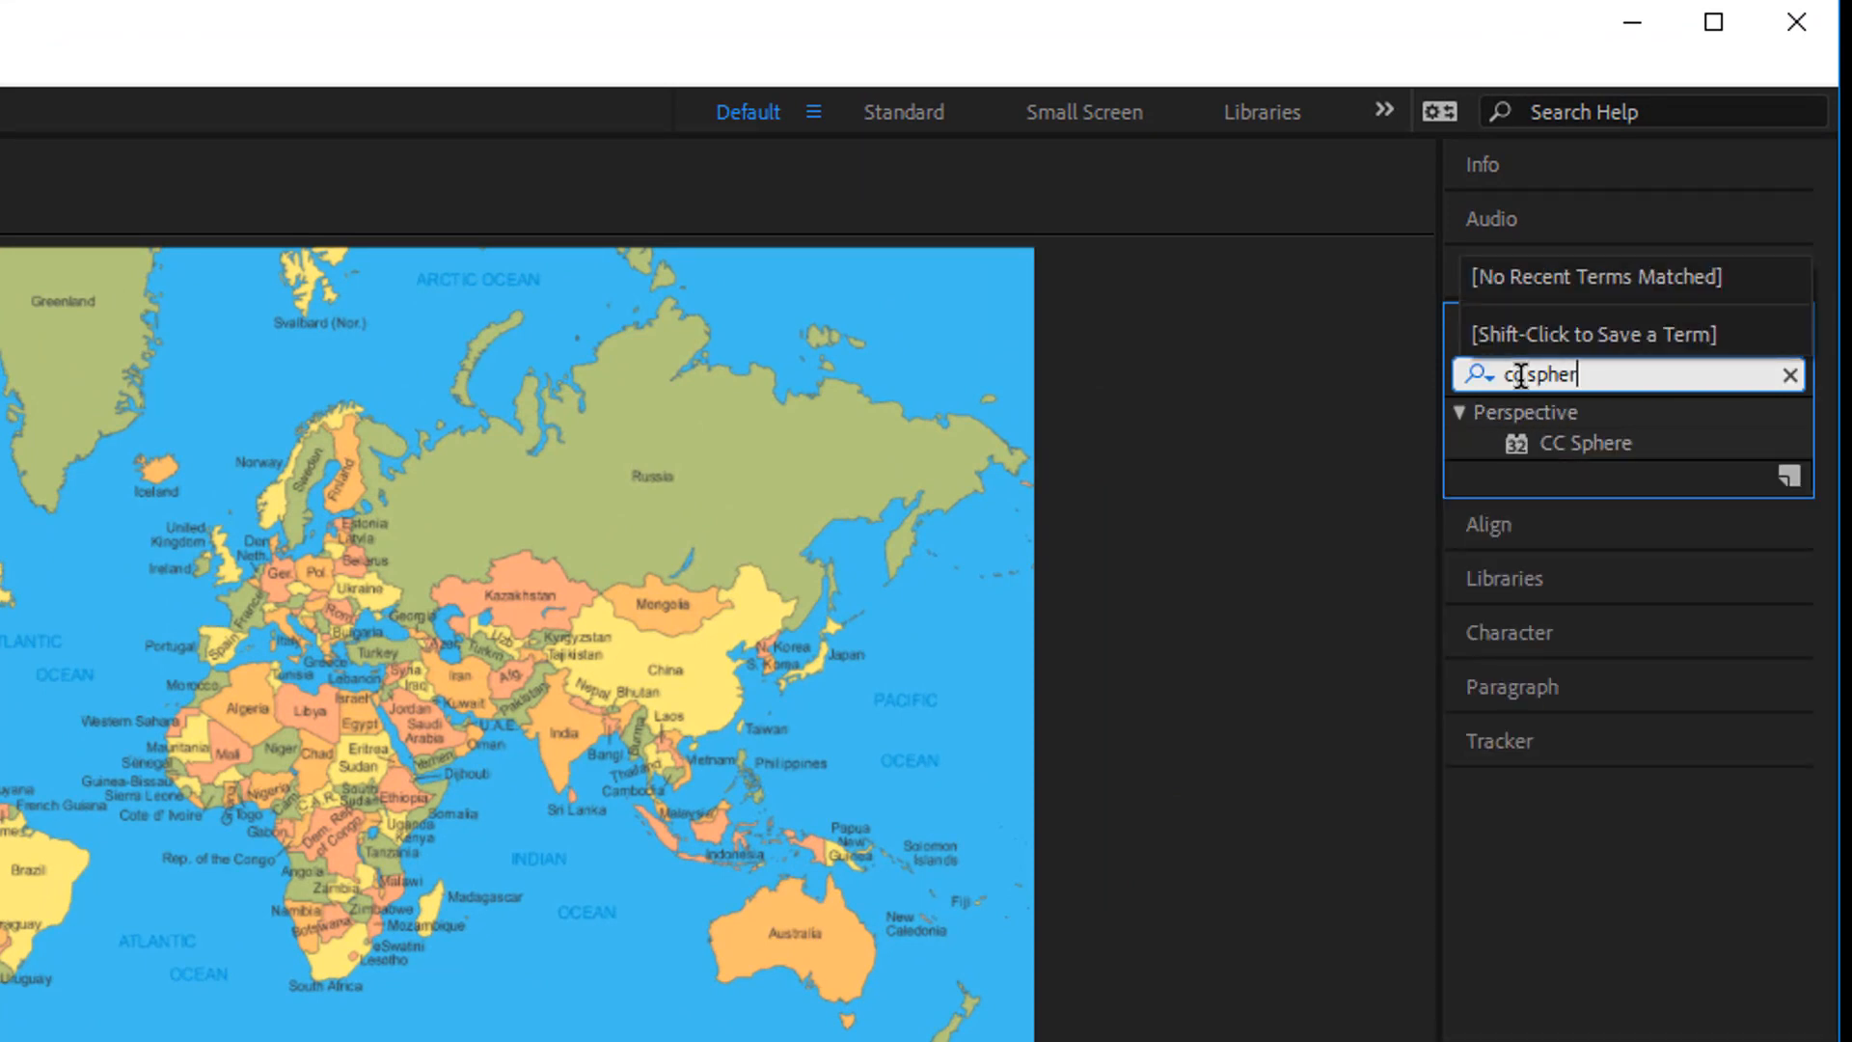
text(e)
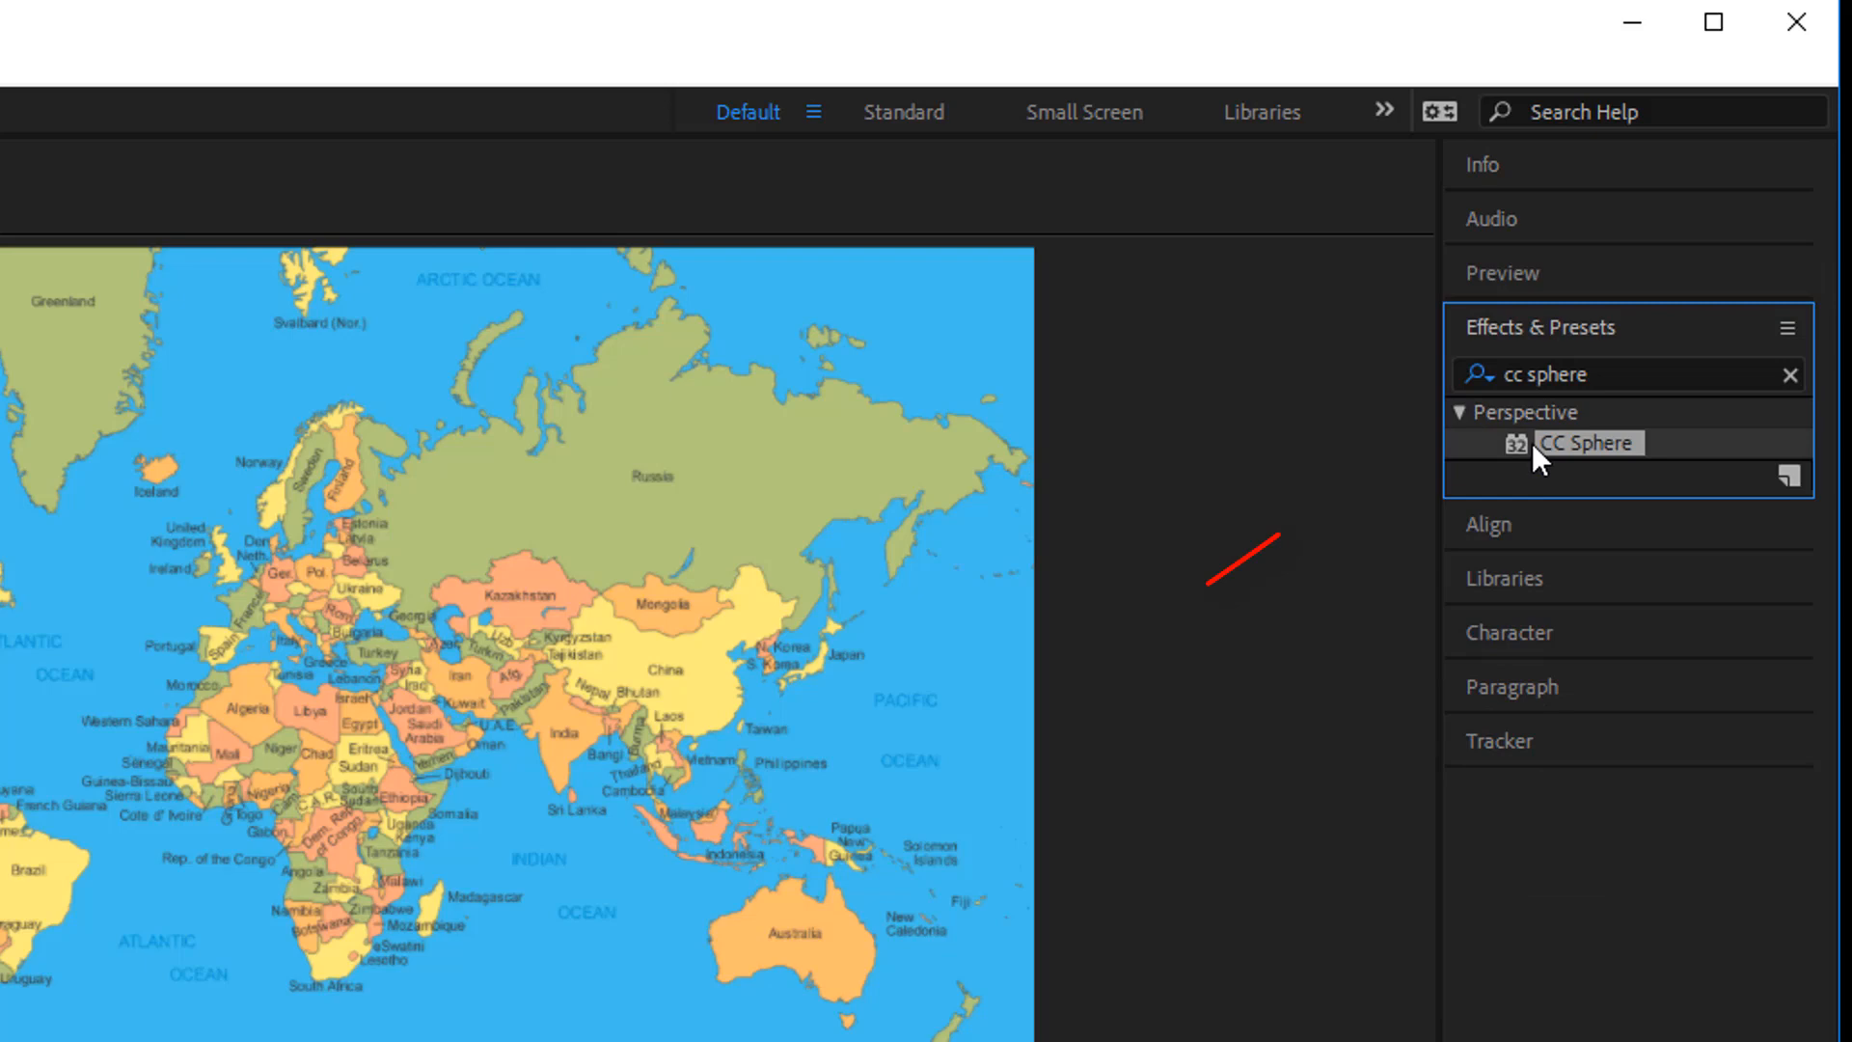
Drag the CC Sphere effect onto the world-map.gif layer so the flat map wraps into a globe.
drag(1581, 442, 290, 699)
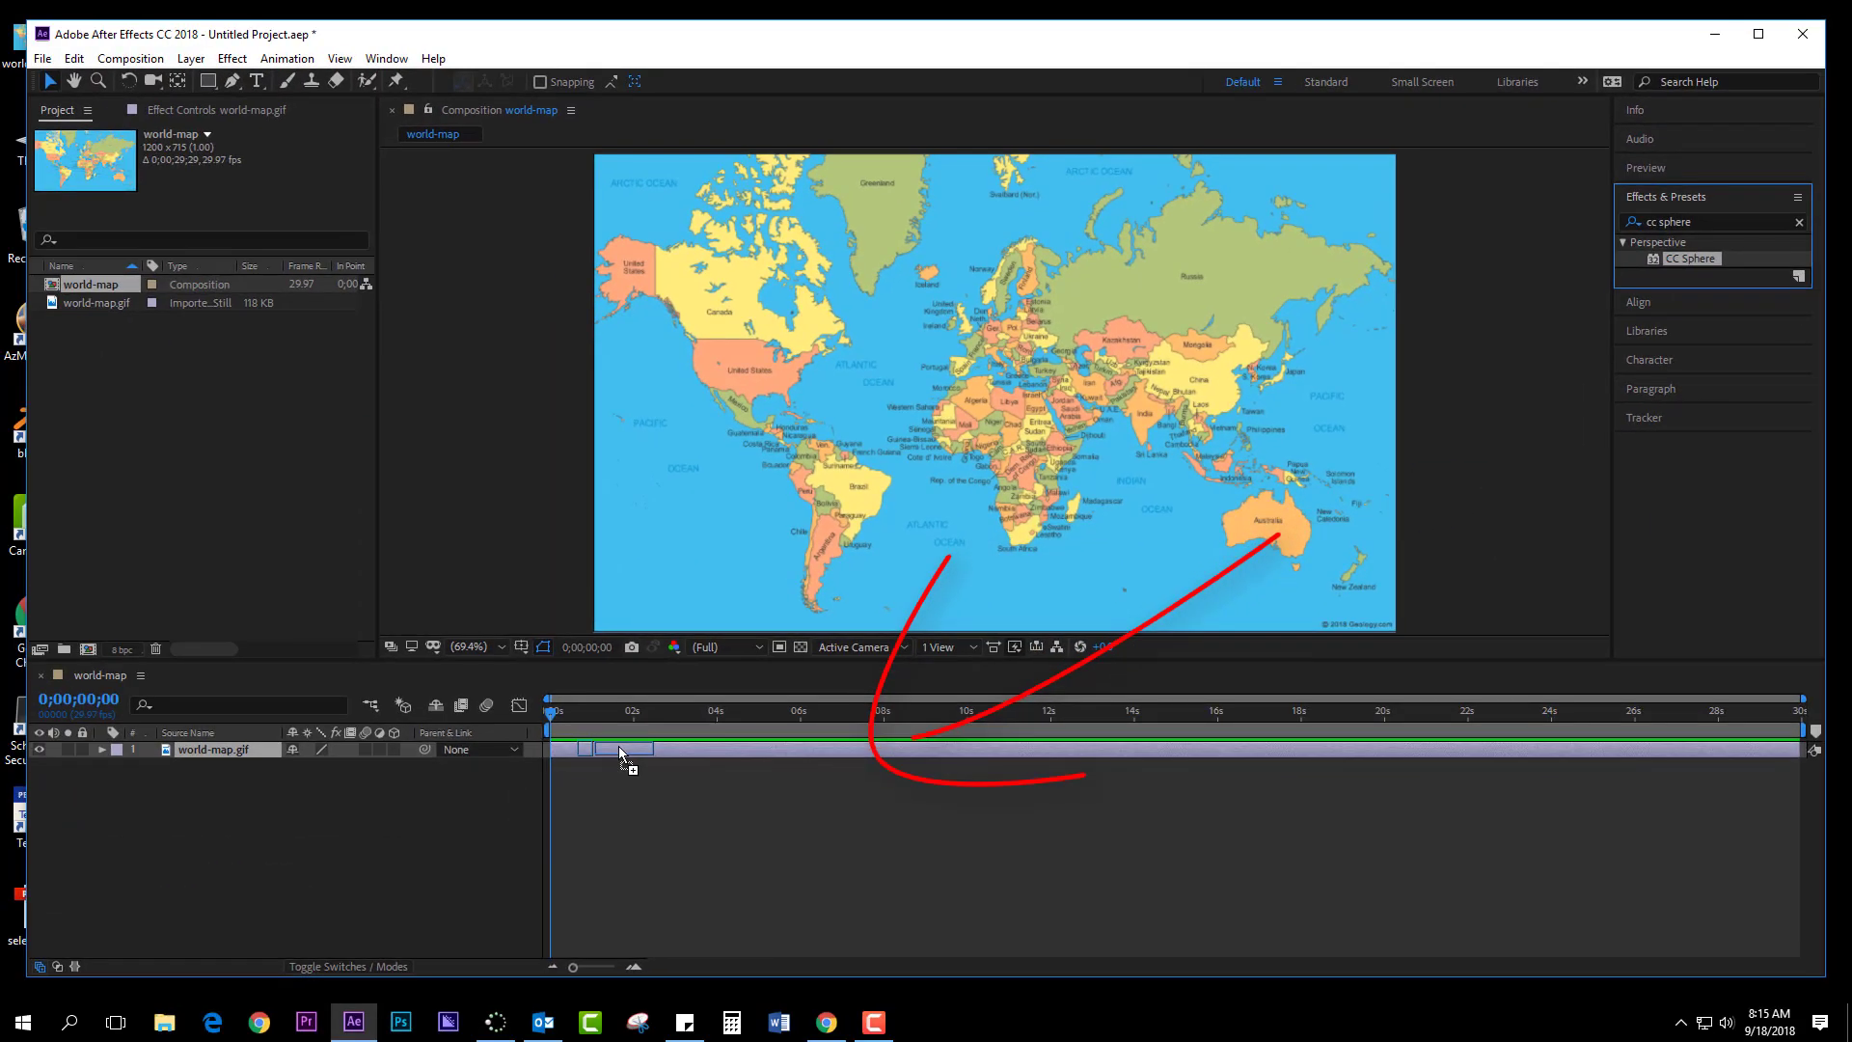
drag(618, 745, 619, 745)
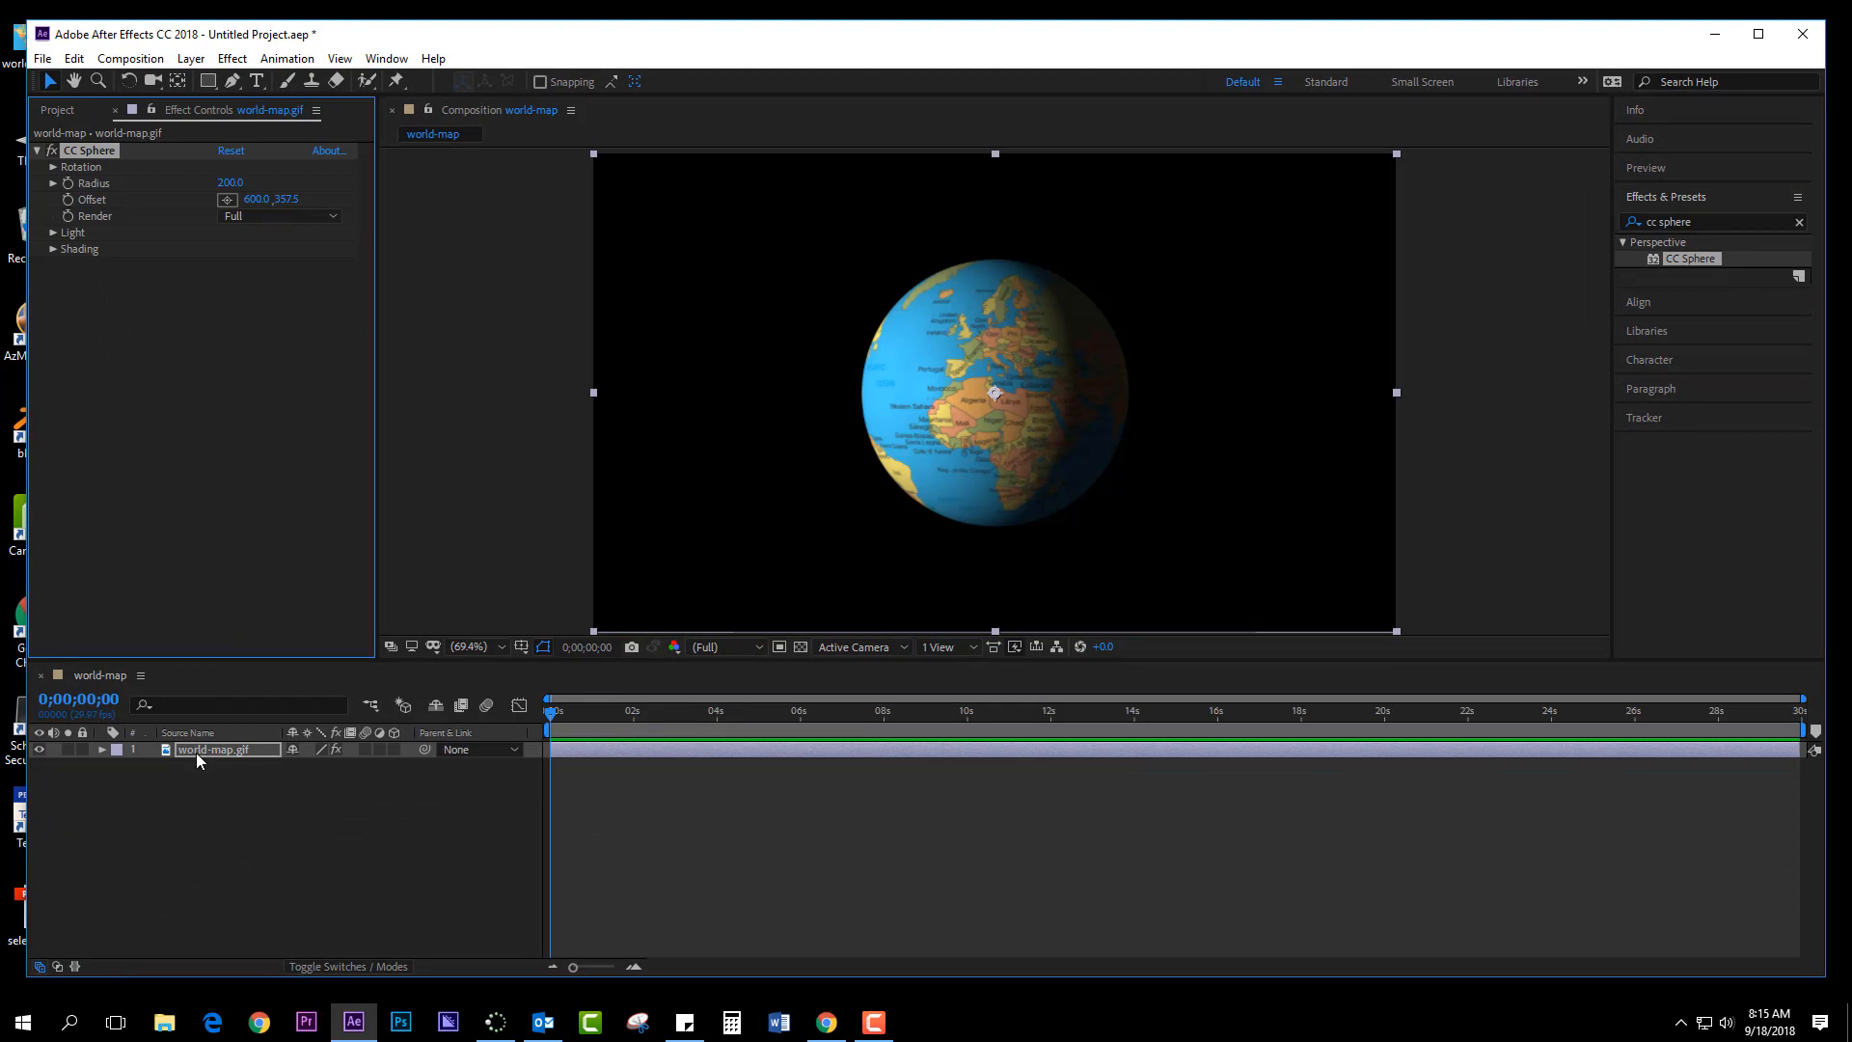
Reveal the layer's CC Sphere Rotation properties in the timeline.
click(99, 748)
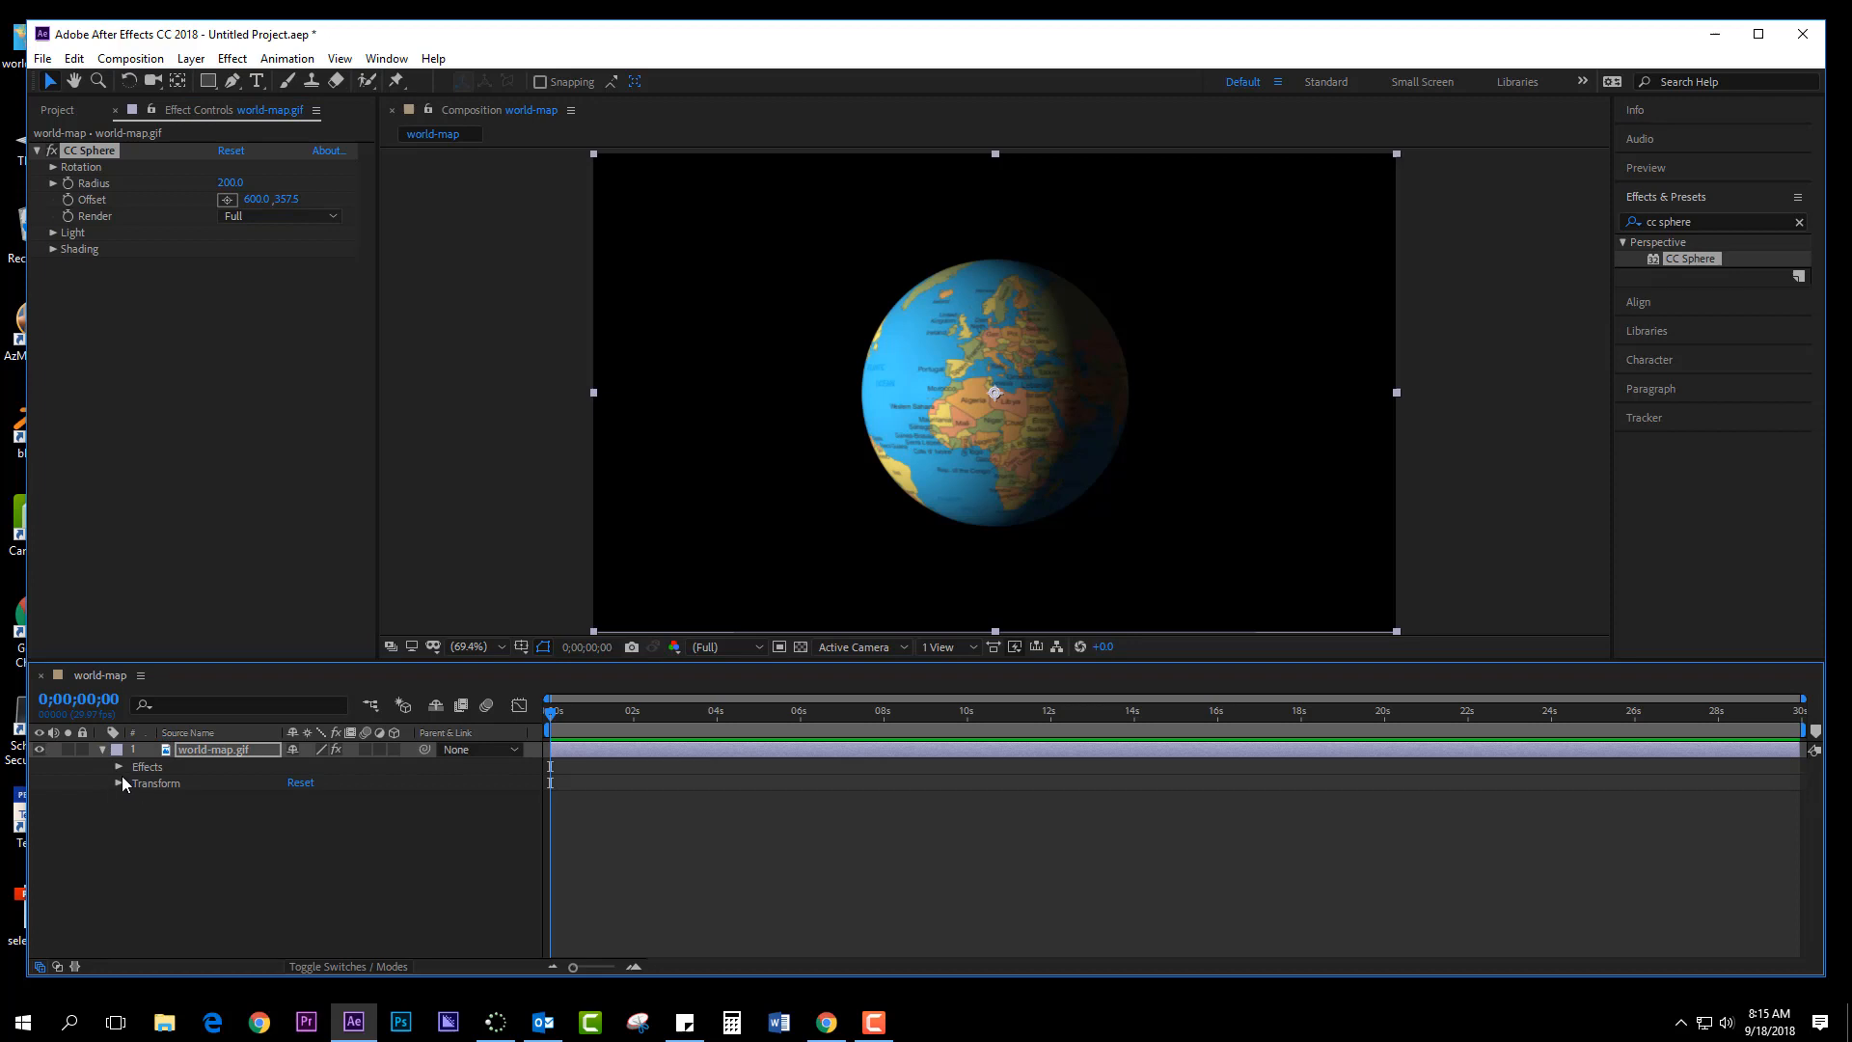
click(118, 767)
click(134, 784)
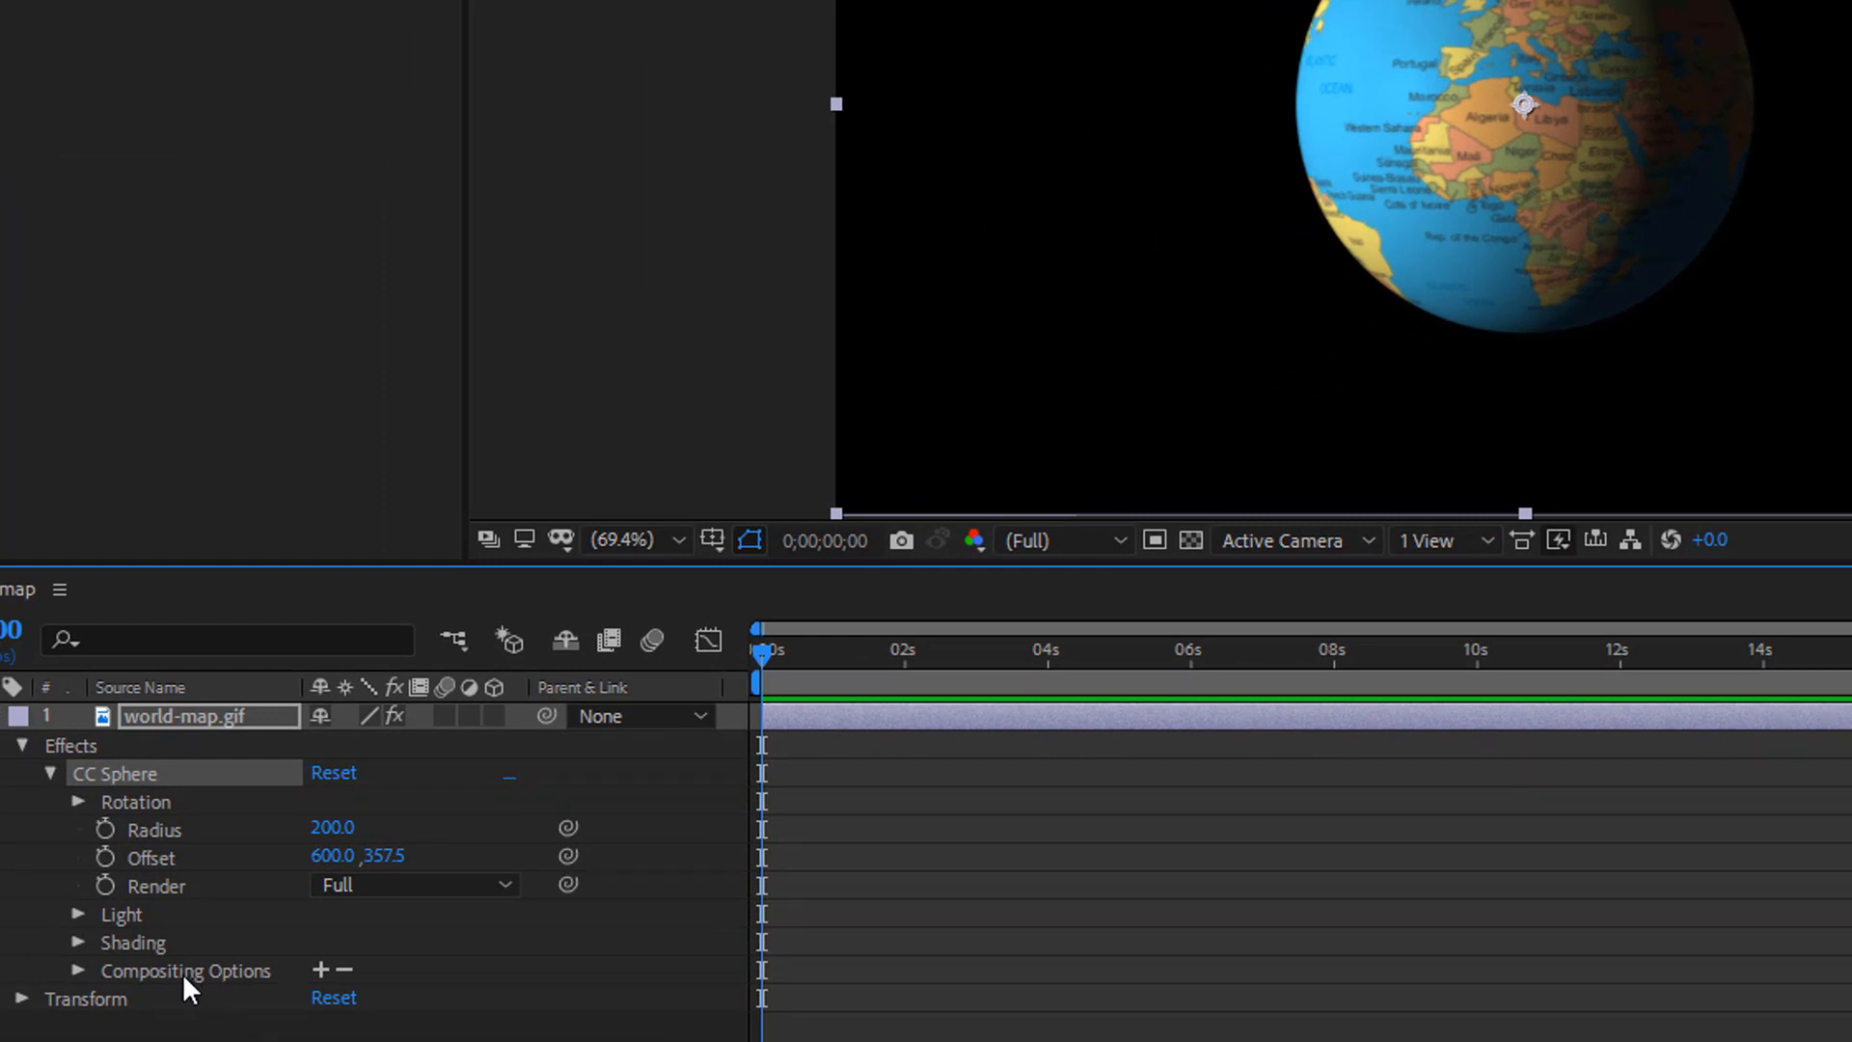
click(79, 803)
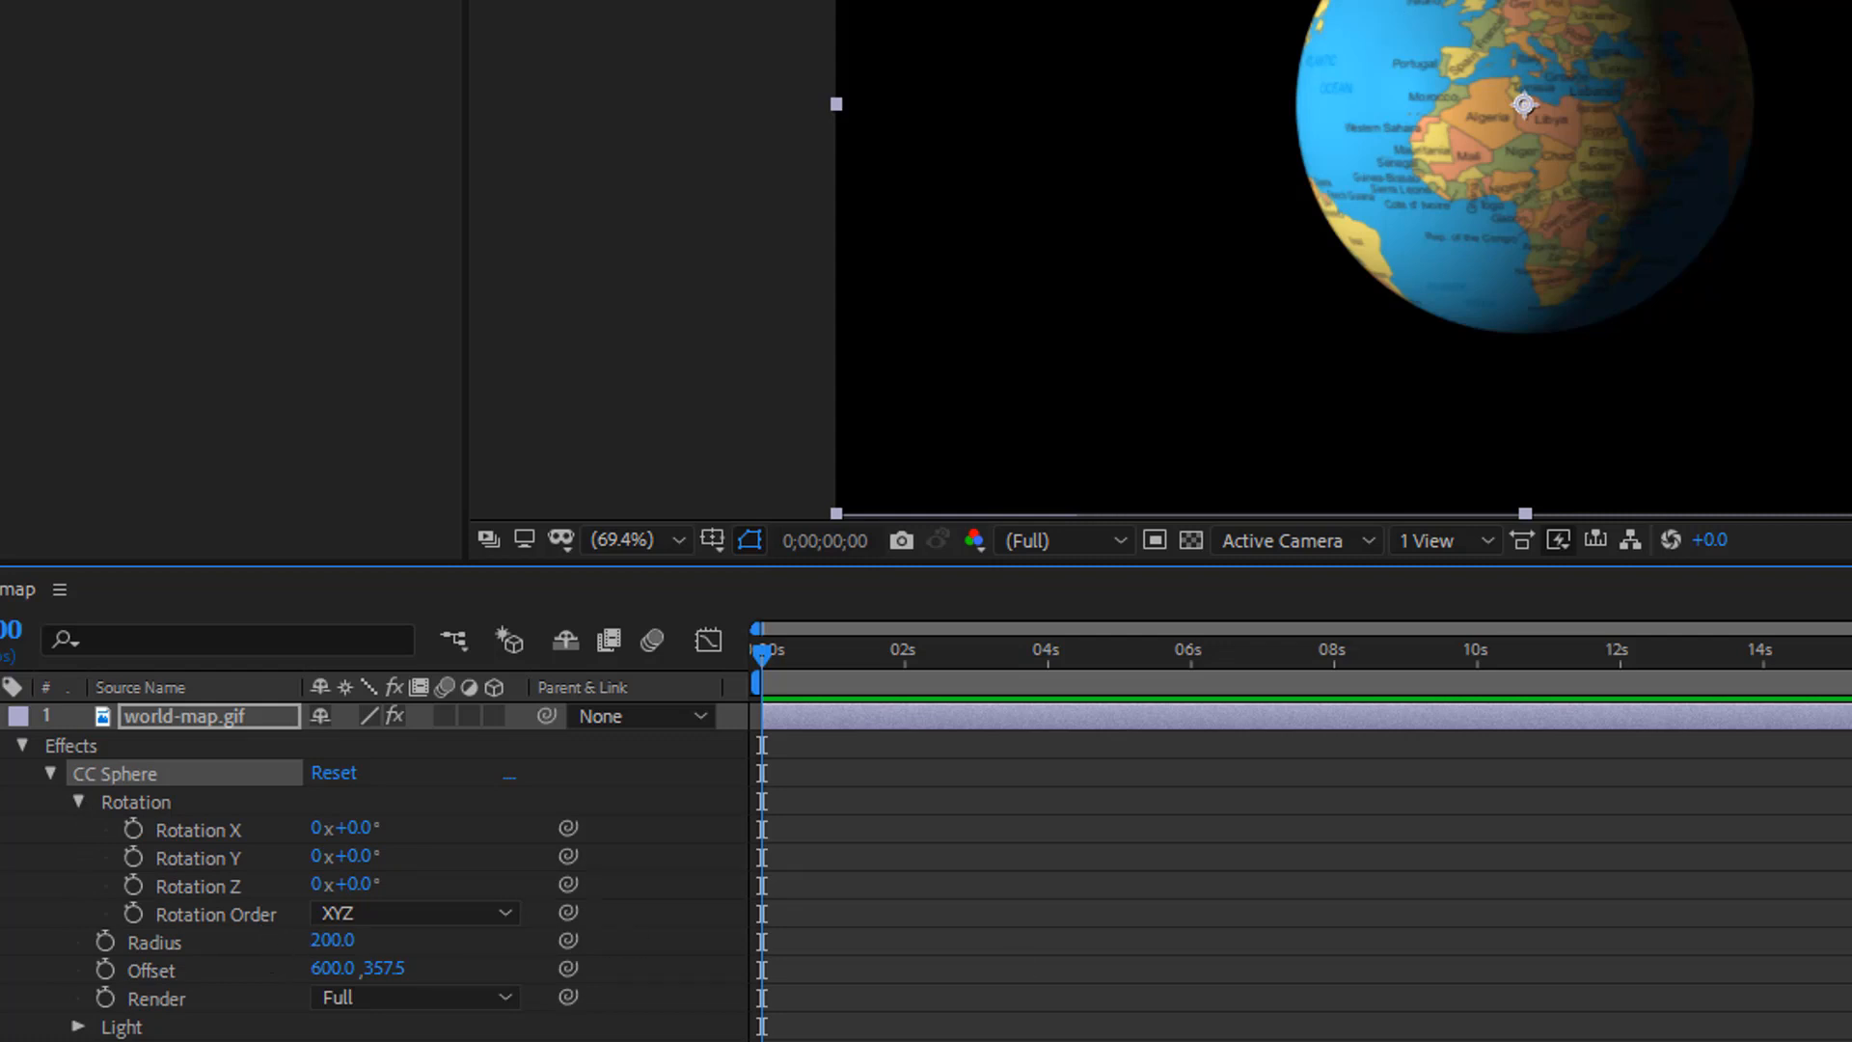
Scrub CC Sphere Rotation X to 29° and Rotation Y to -13°, tilting the globe.
key(F2)
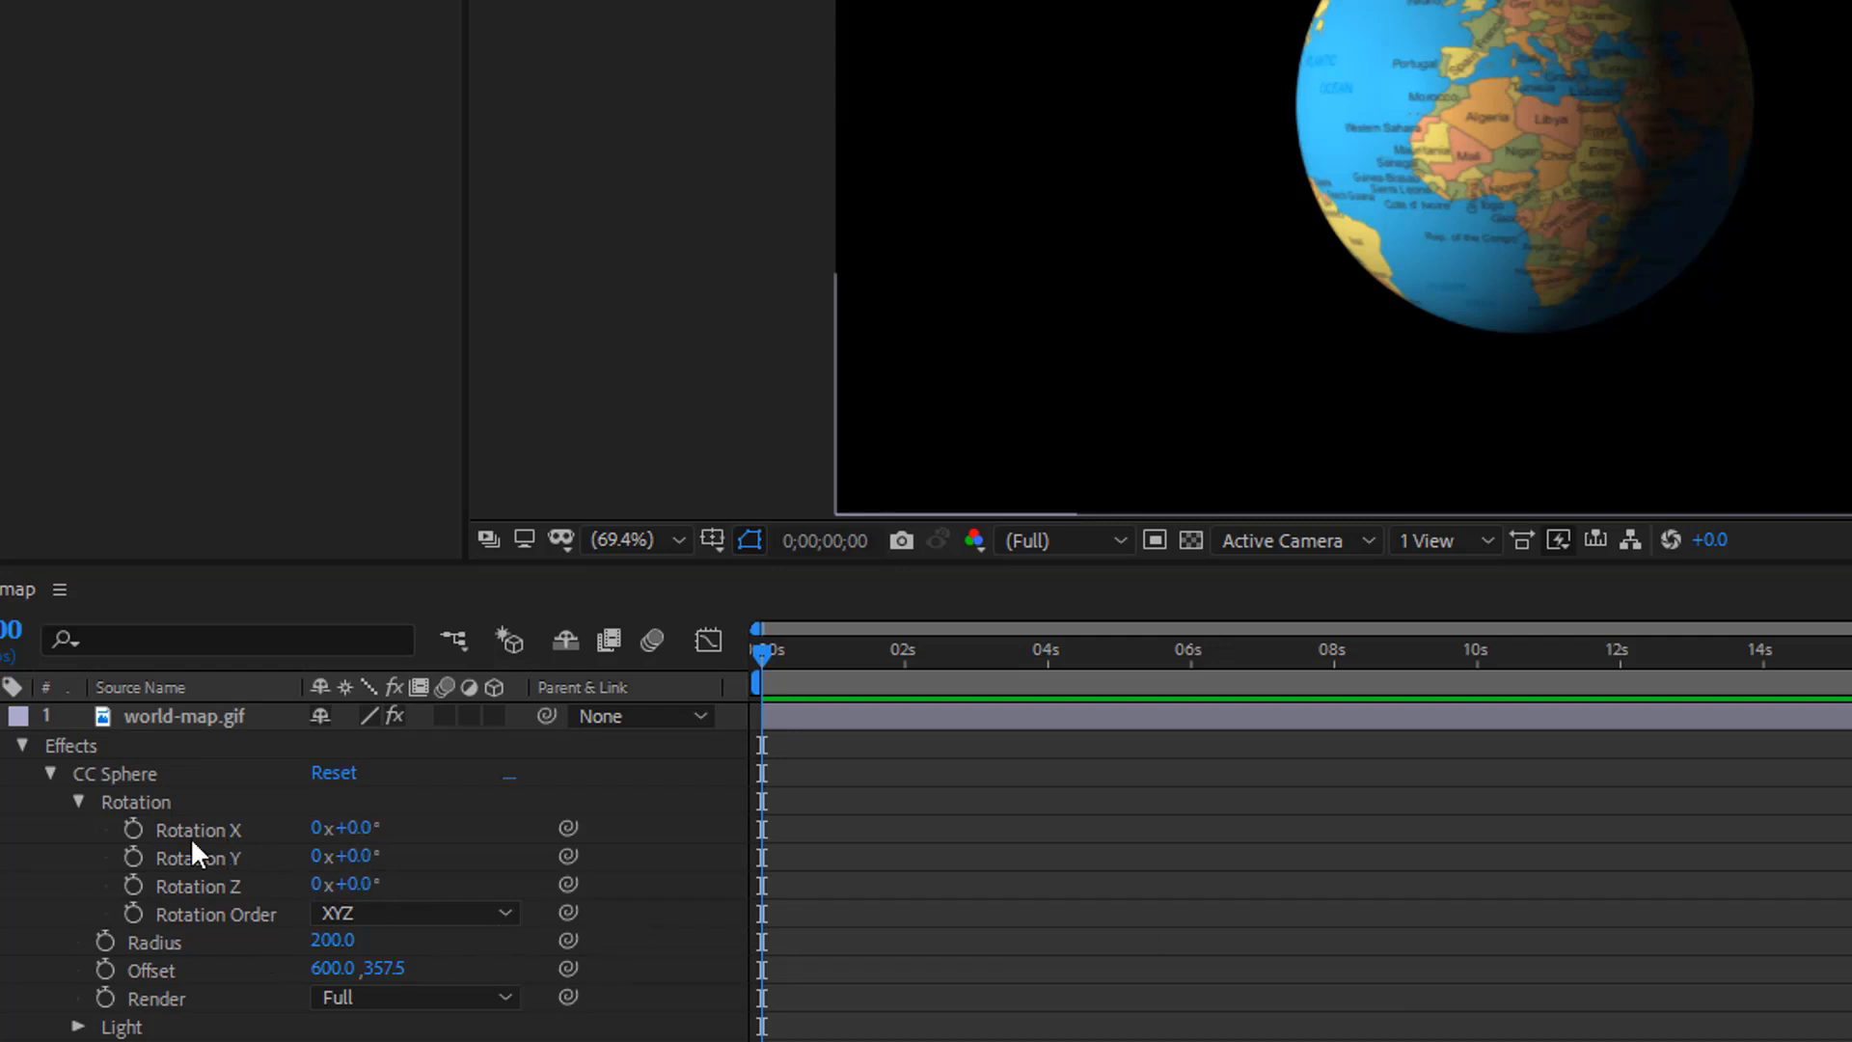
drag(347, 827, 413, 826)
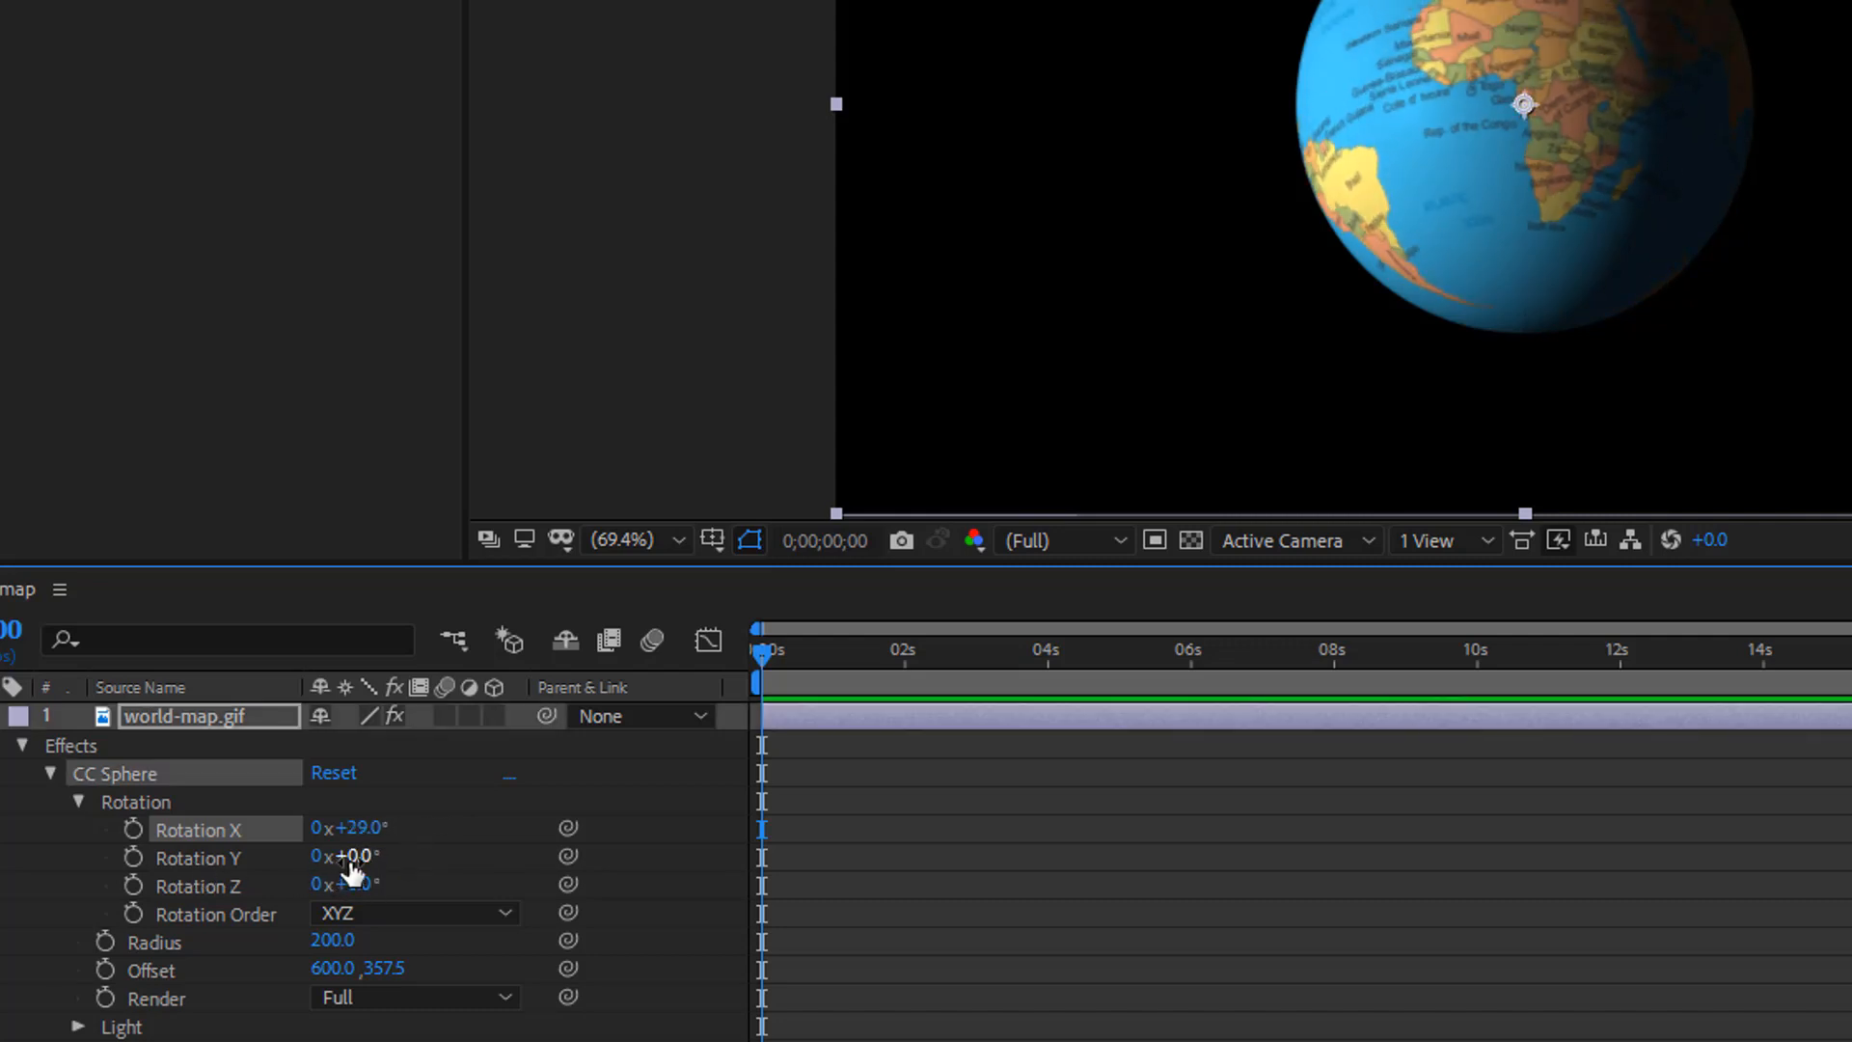
mouse_move(348, 856)
mouse_down()
mouse_move(277, 835)
mouse_move(313, 839)
mouse_up()
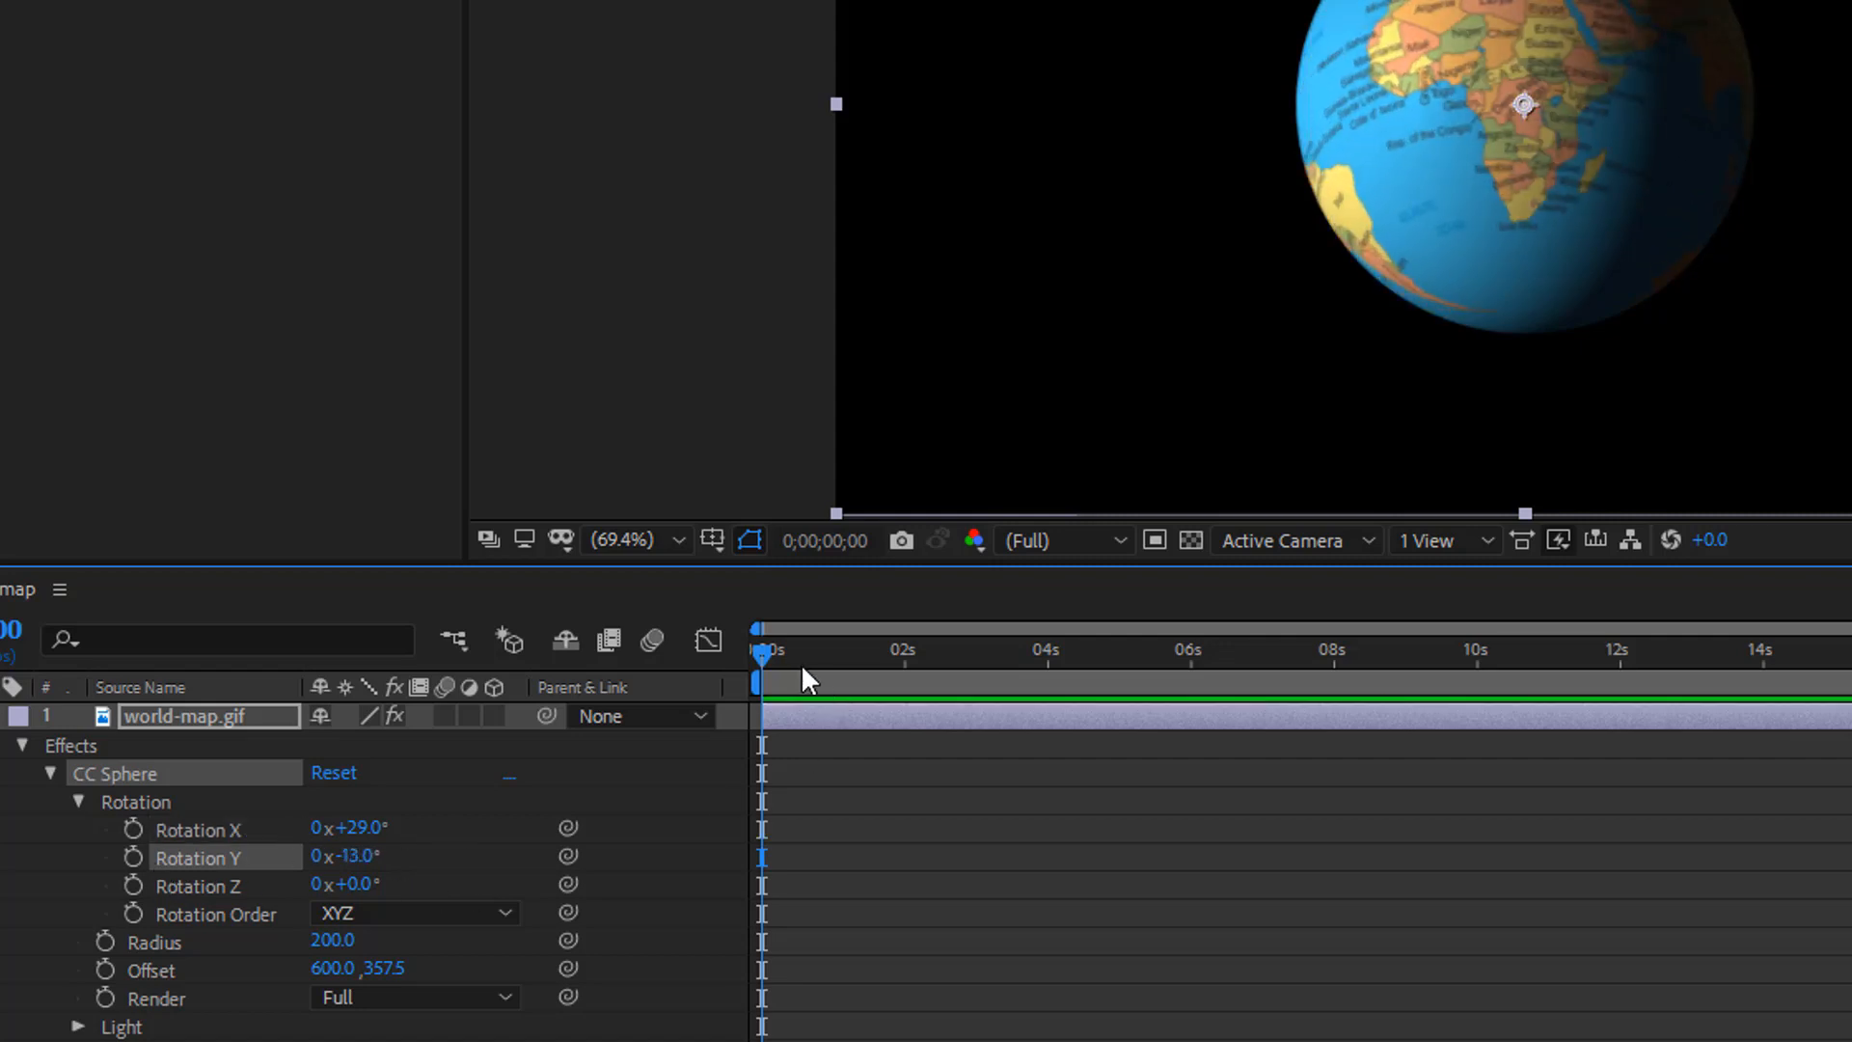
key(space)
Keyframe Rotation Y from -13° at the first frame to 20 revolutions at the last frame.
click(754, 649)
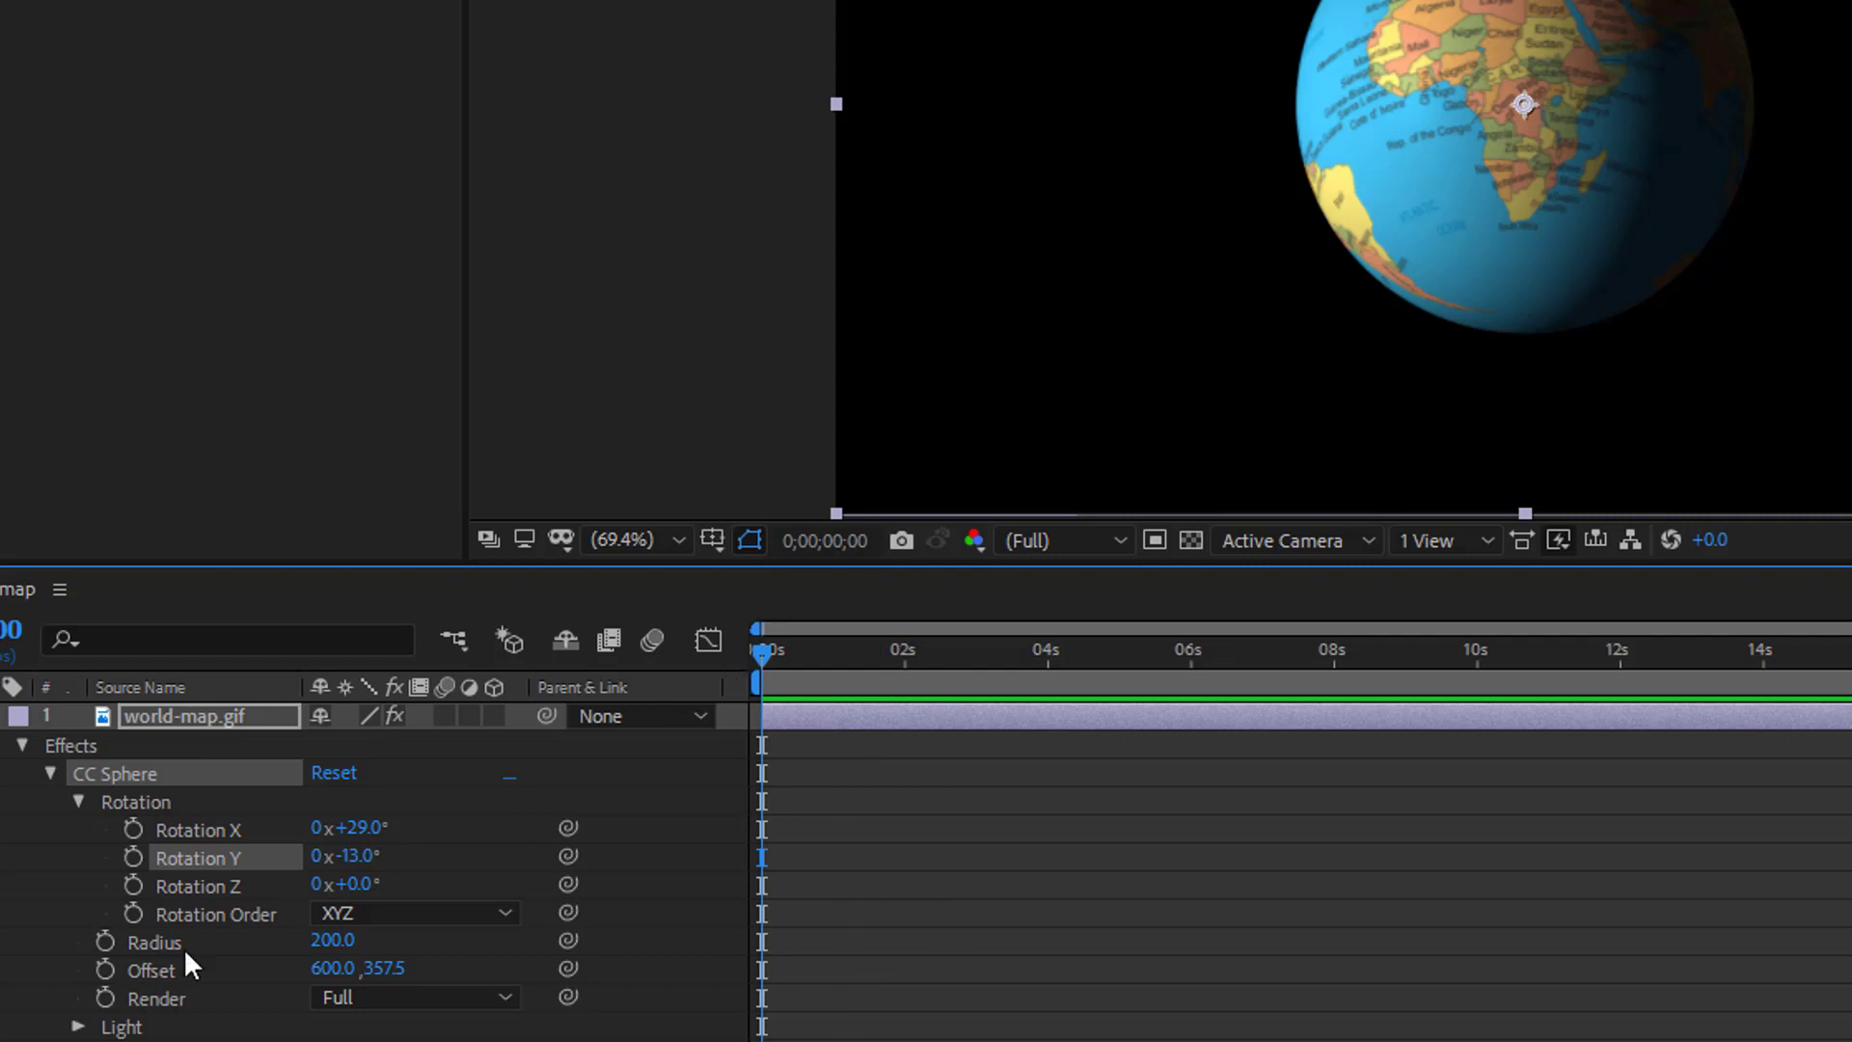
click(132, 857)
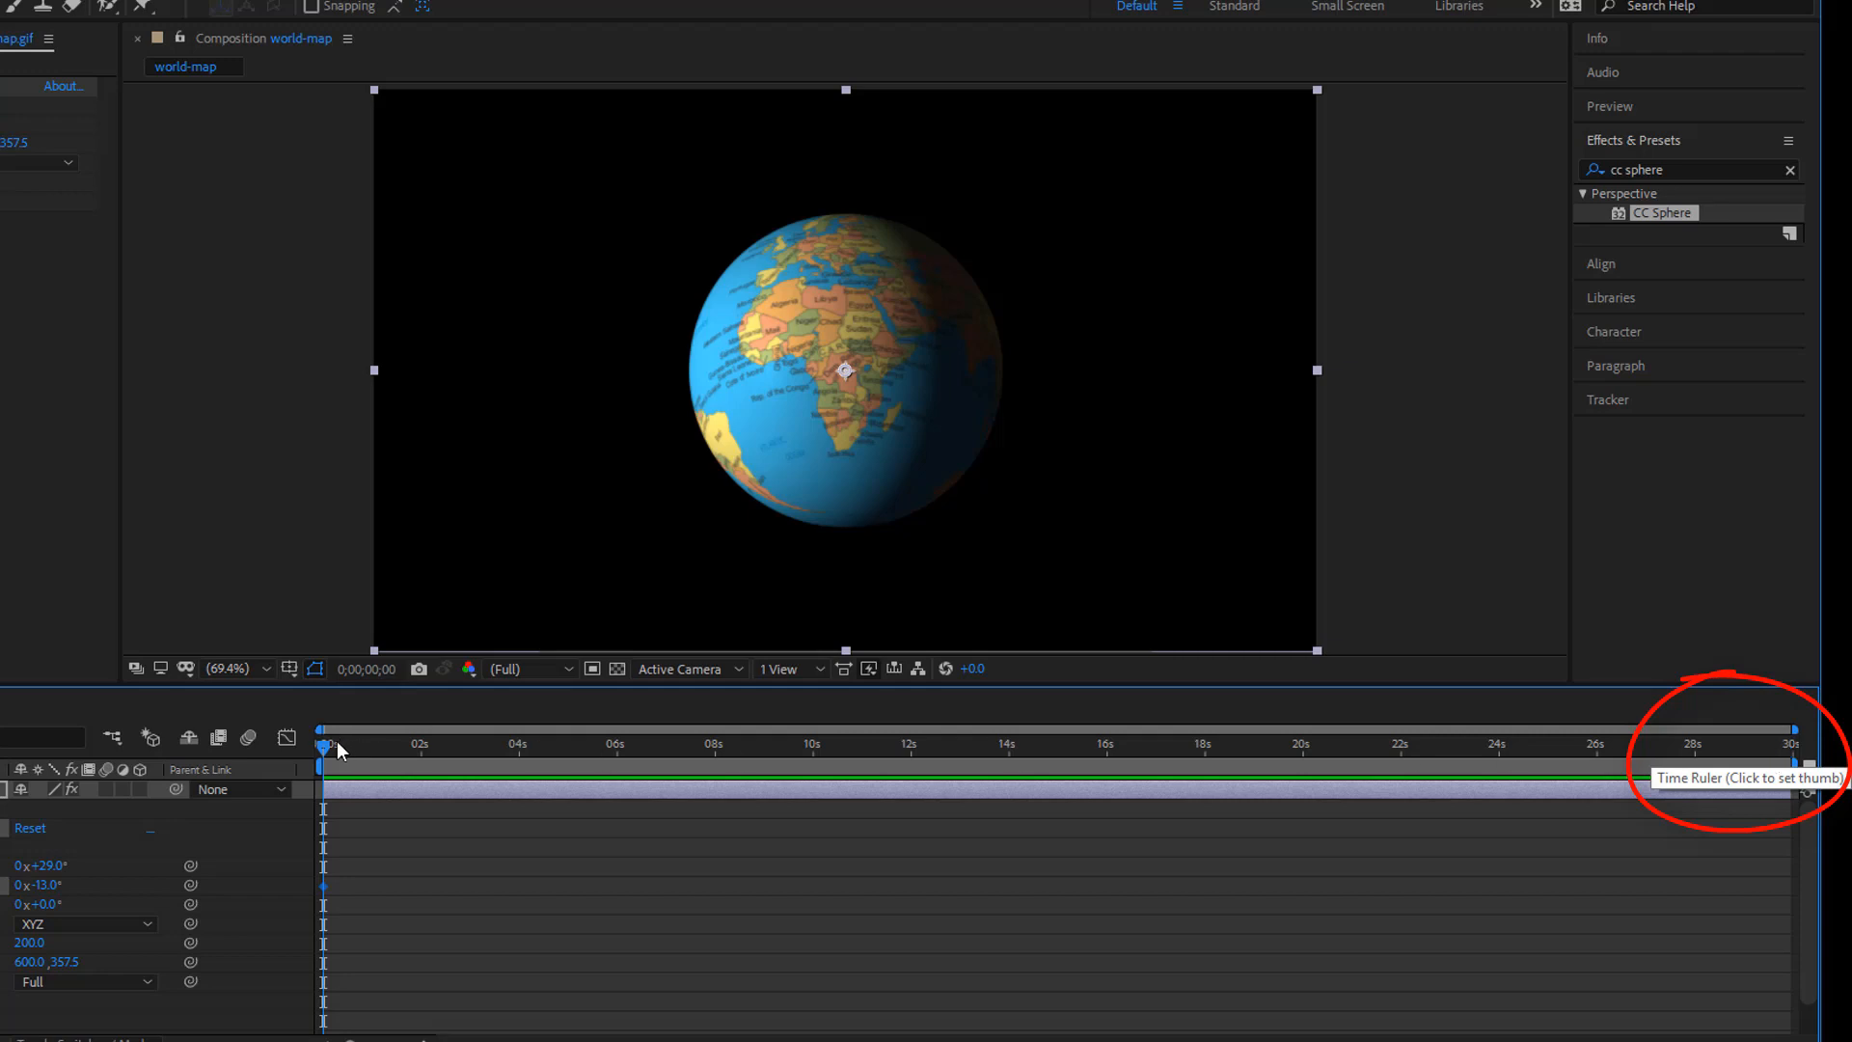
key(End)
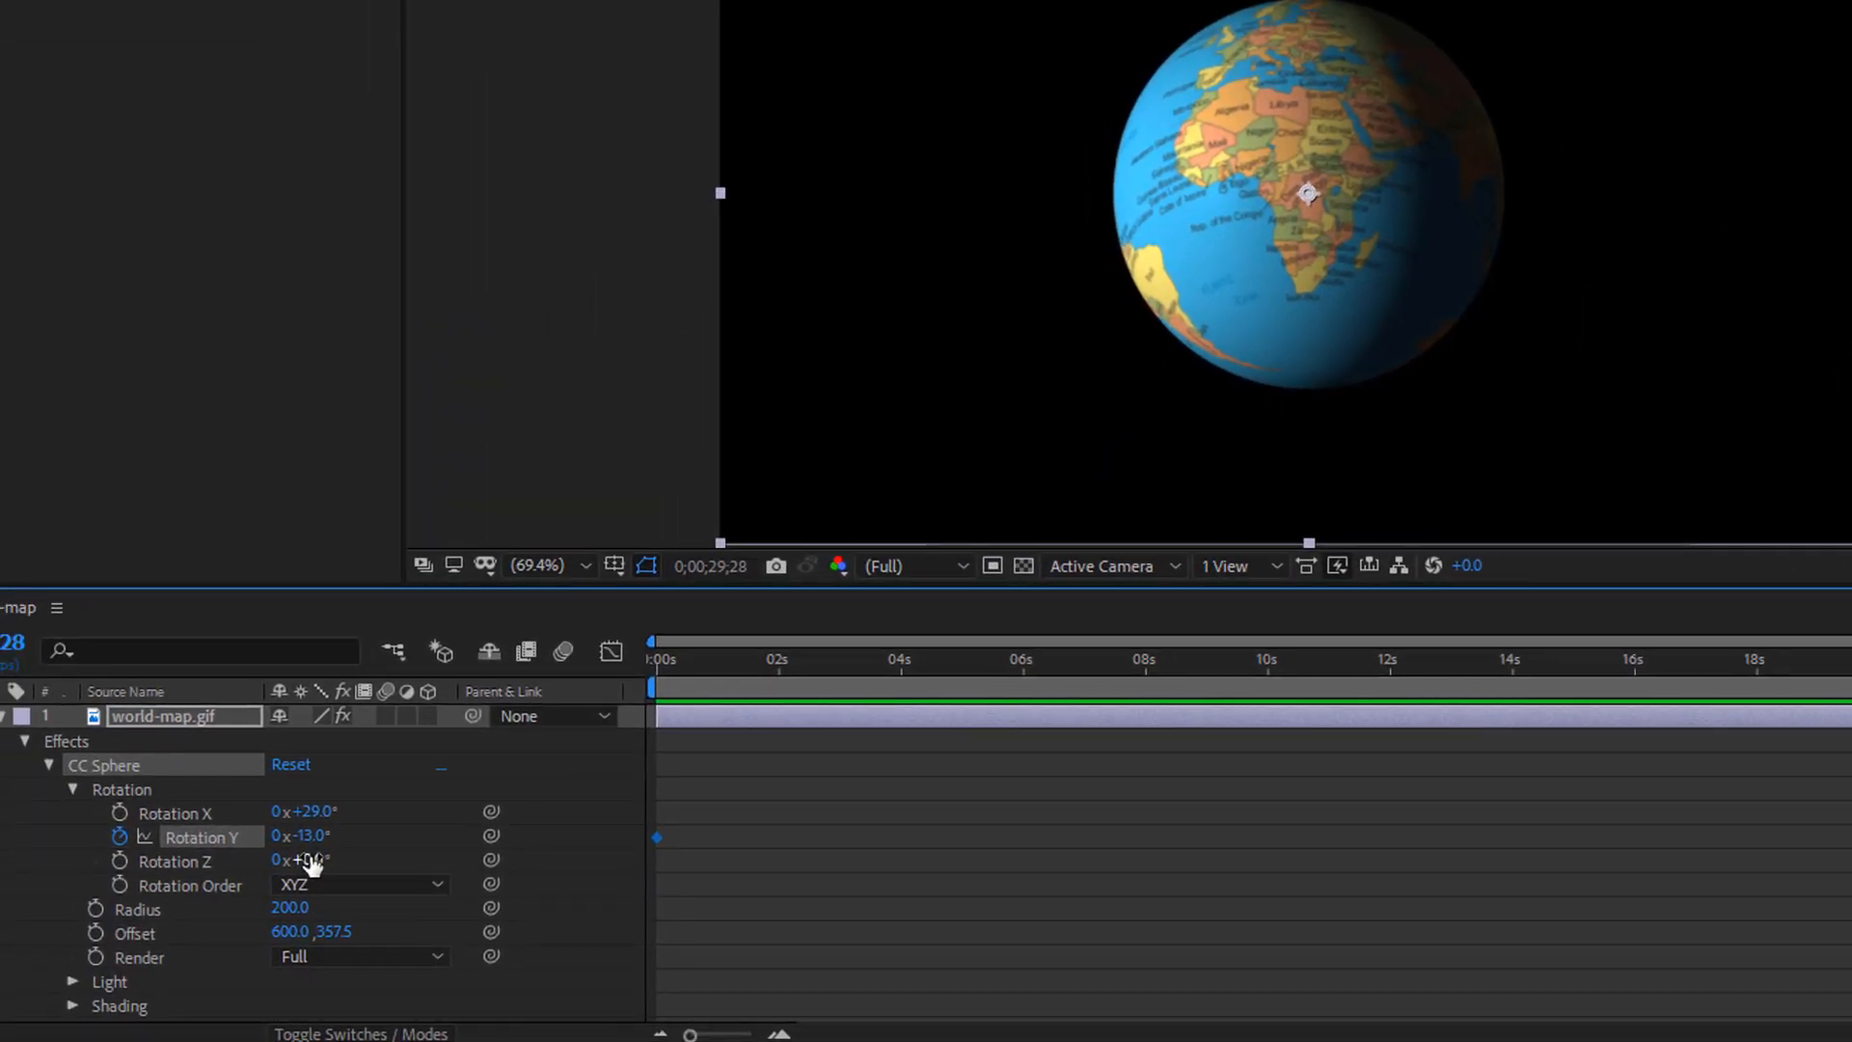
click(304, 836)
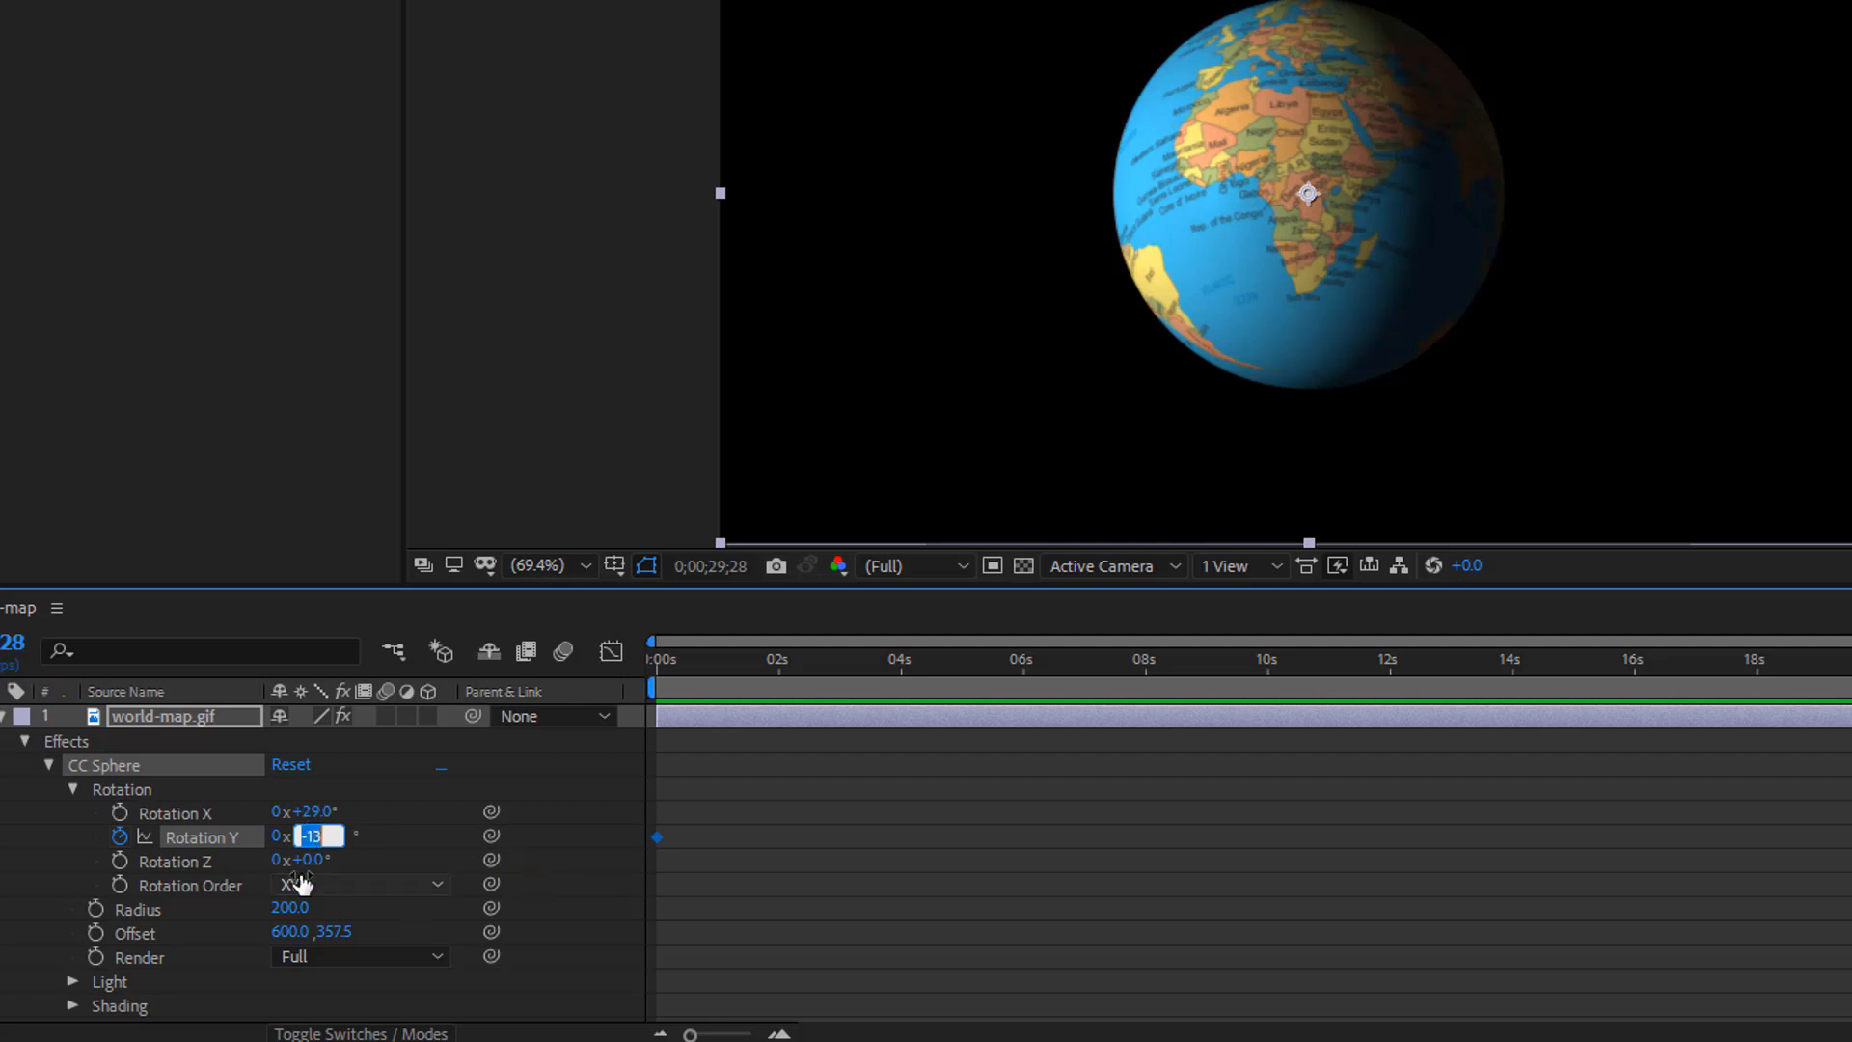
click(279, 838)
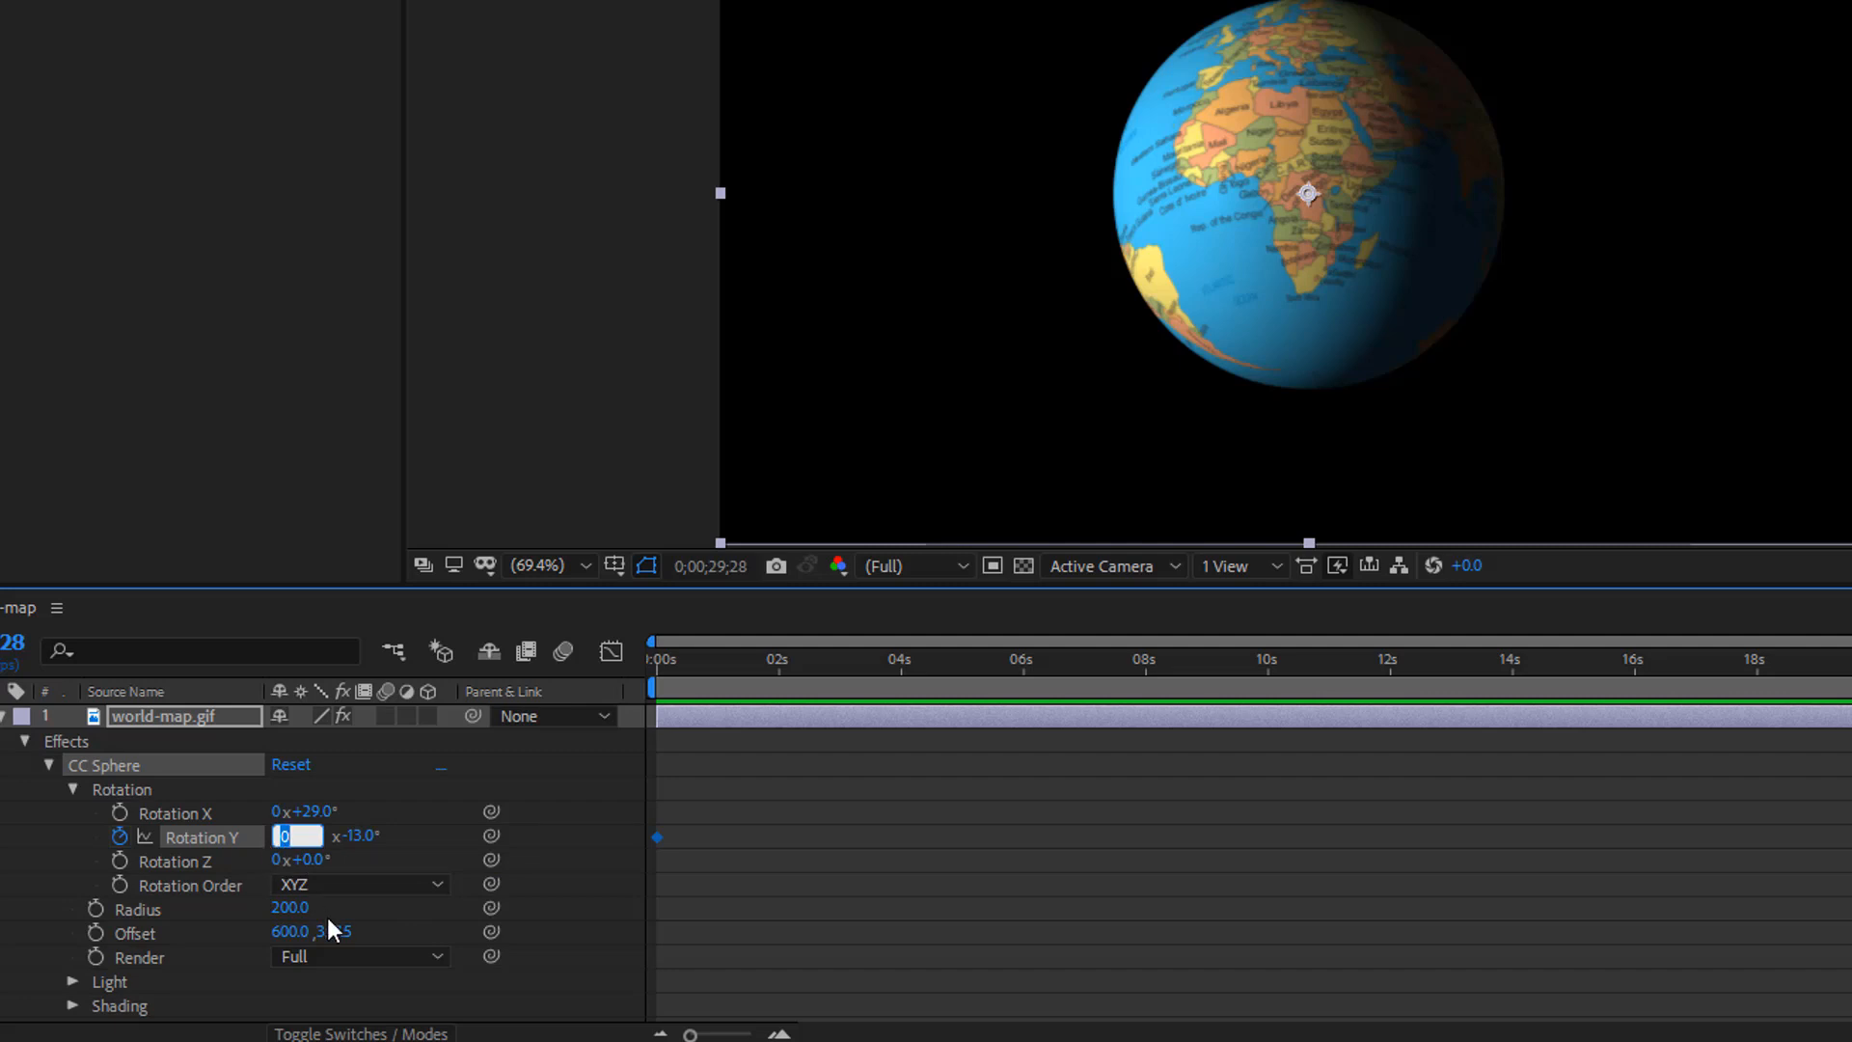
text(20)
key(Return)
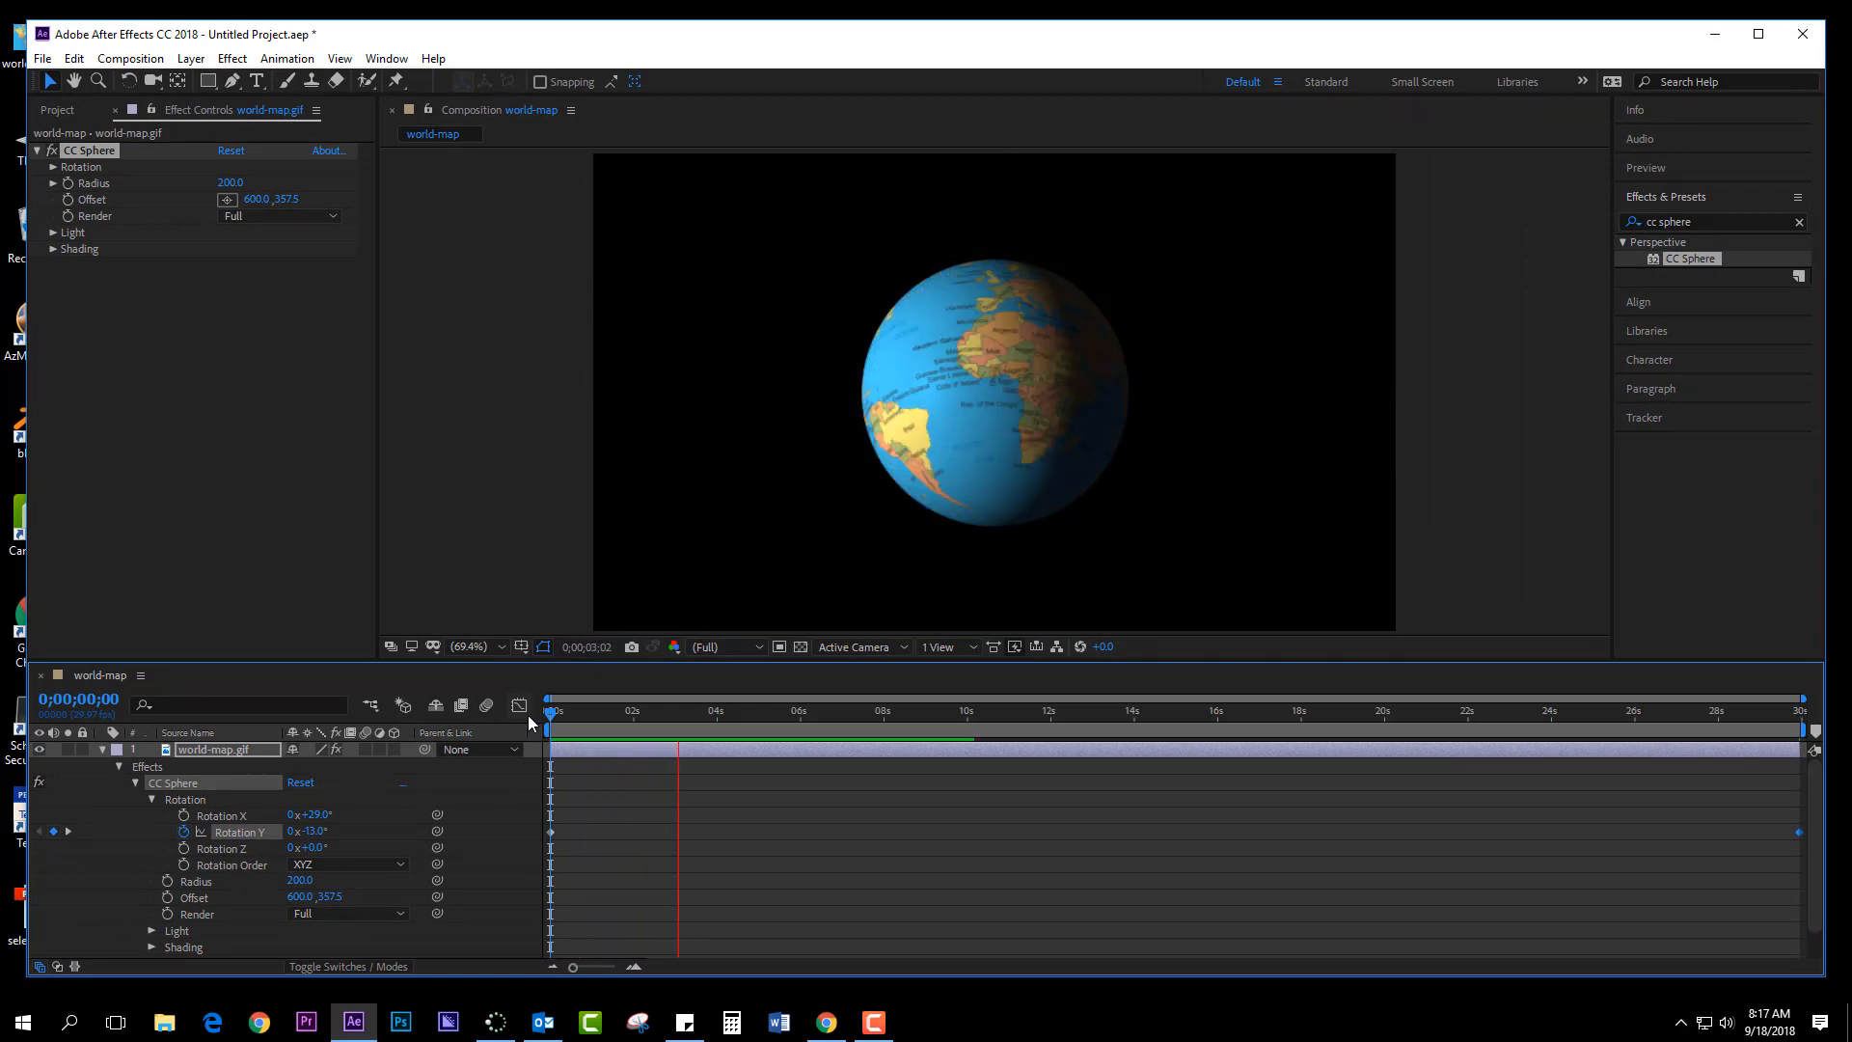
Stop playback and reveal the CC Sphere Light settings in the timeline.
key(space)
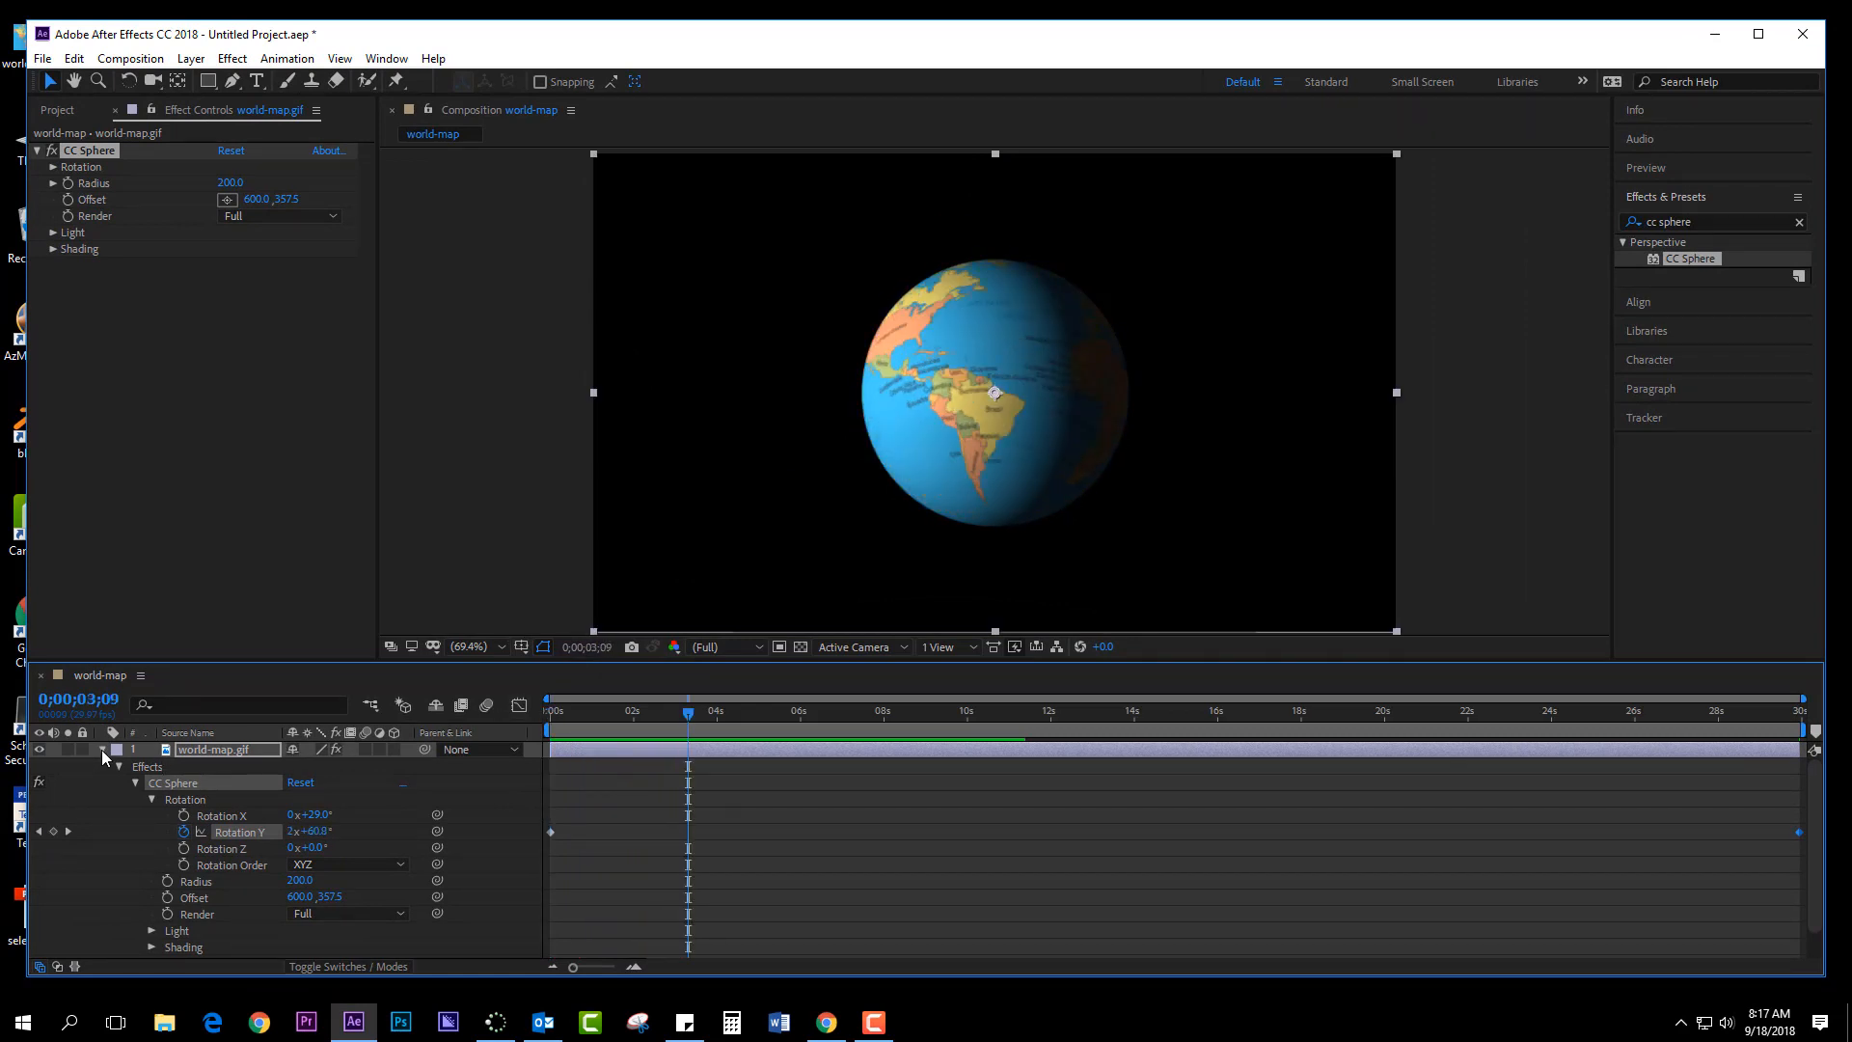
click(102, 750)
click(100, 751)
click(116, 767)
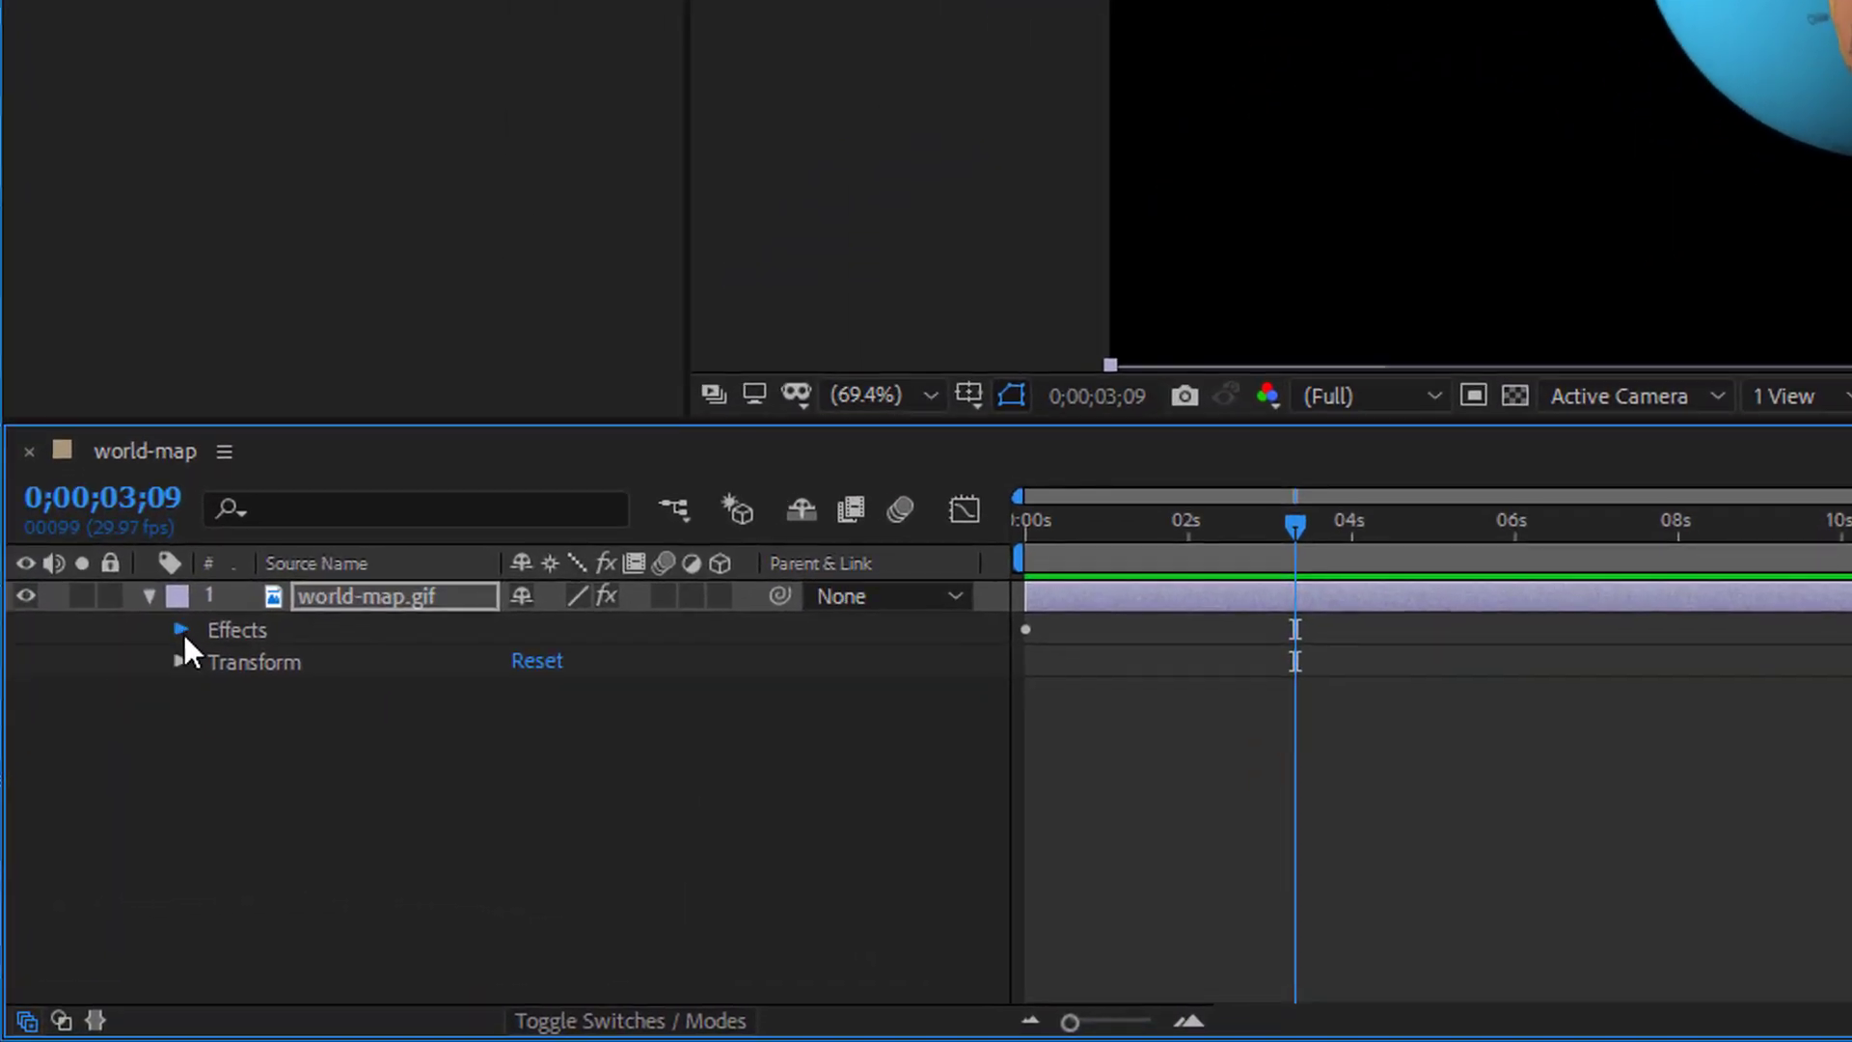
click(180, 630)
scroll(273, 852, down, 1)
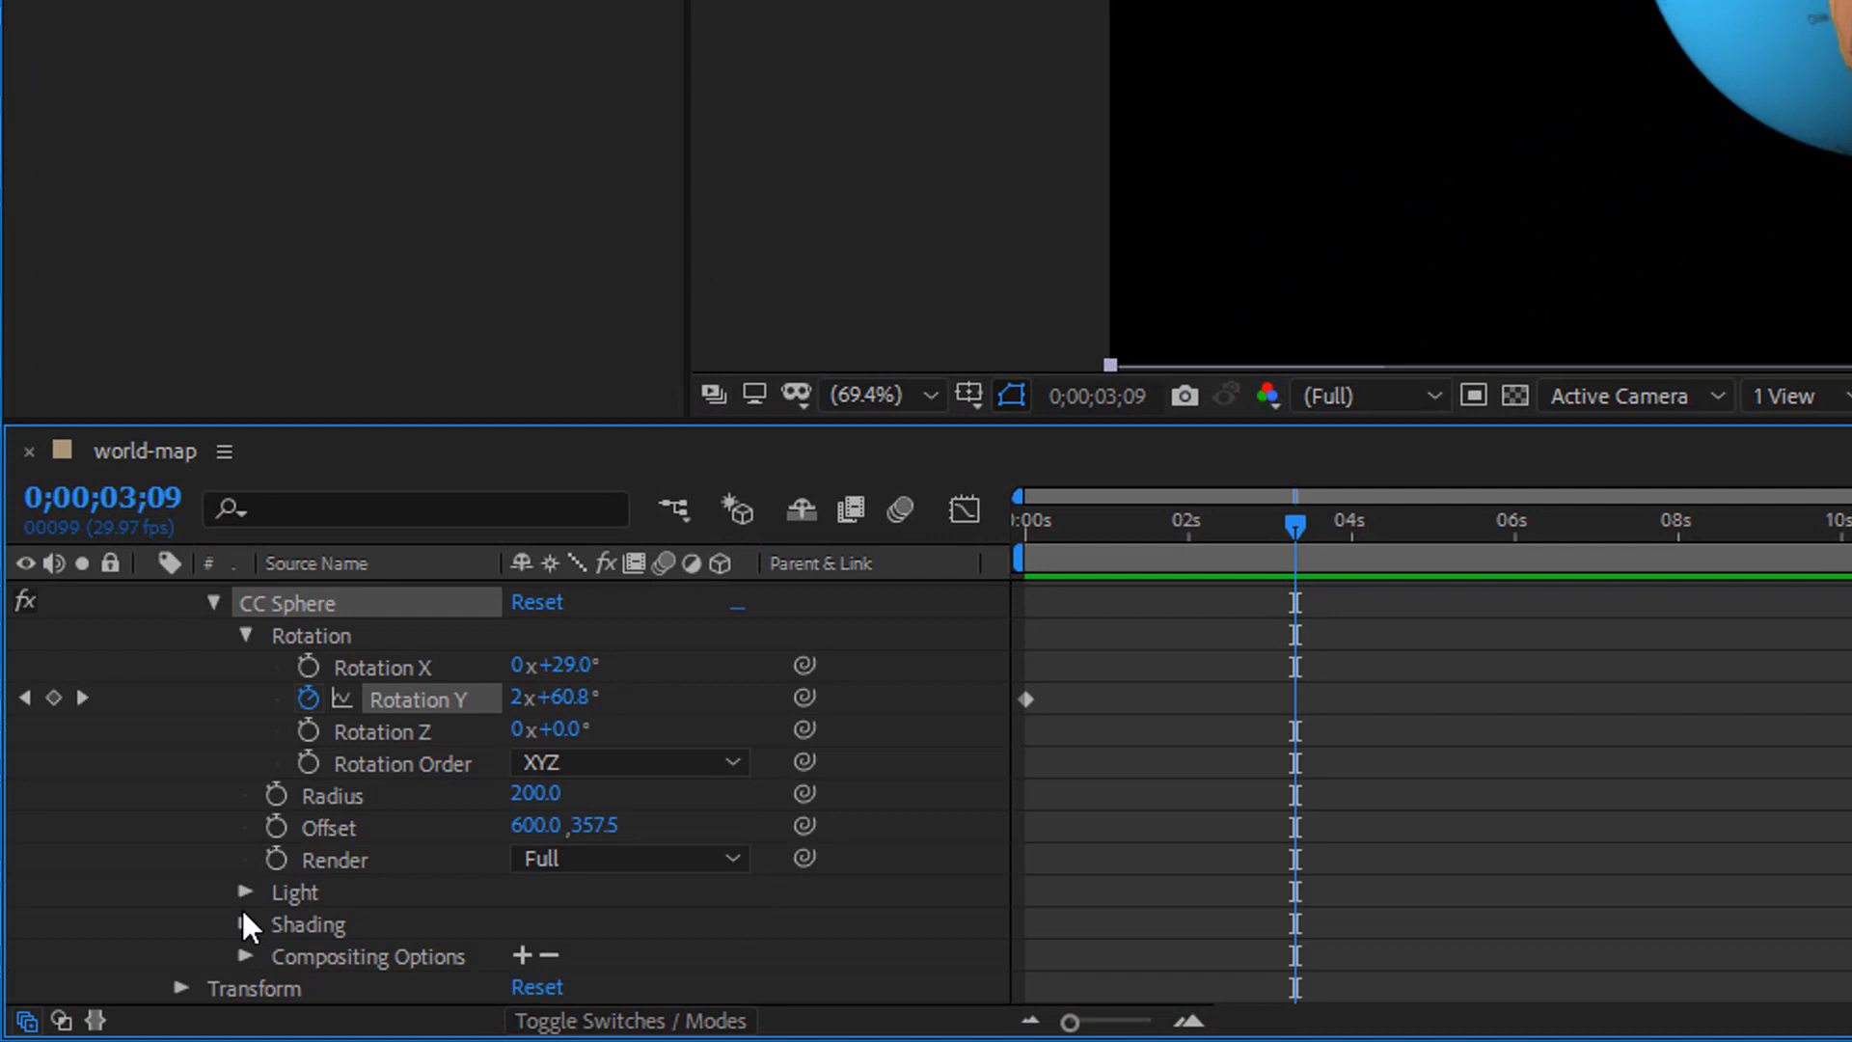
click(236, 893)
scroll(456, 854, down, 1)
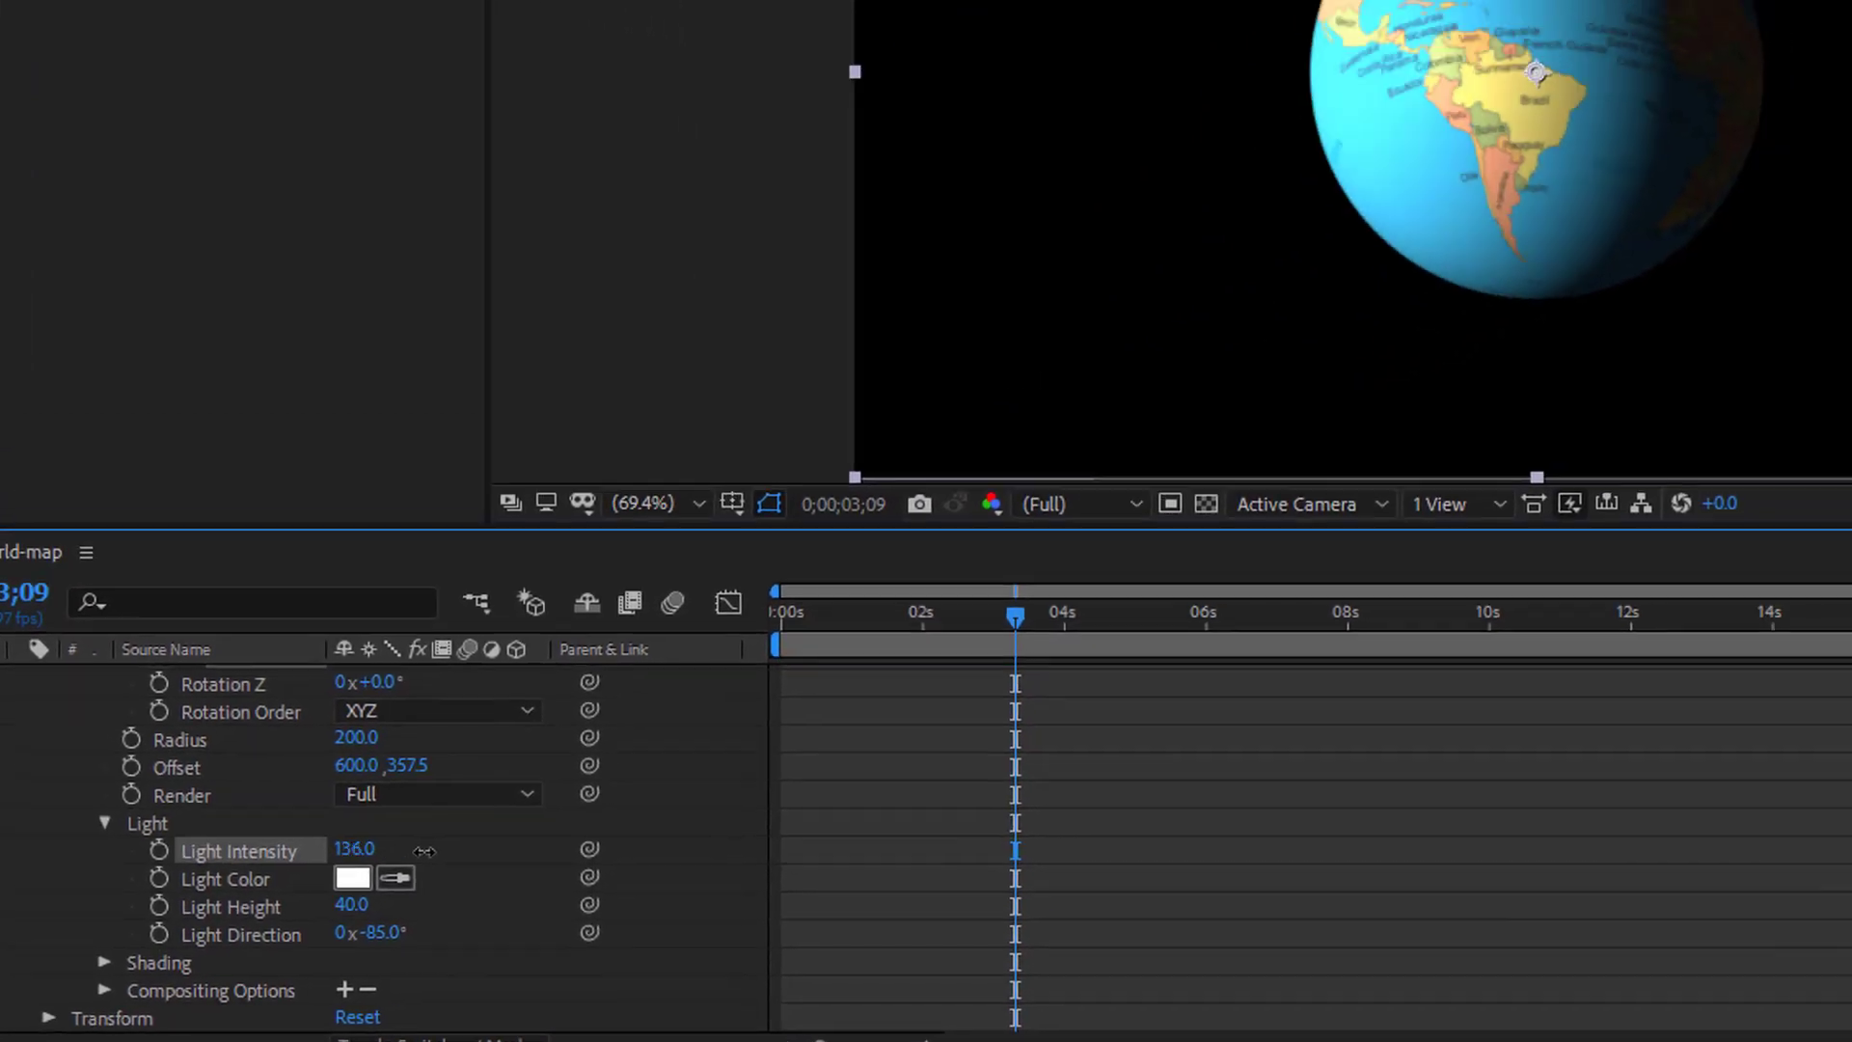
Scrub Light Intensity to 96 and Light Height down to -51, leaving the globe in shadow.
drag(533, 795, 478, 793)
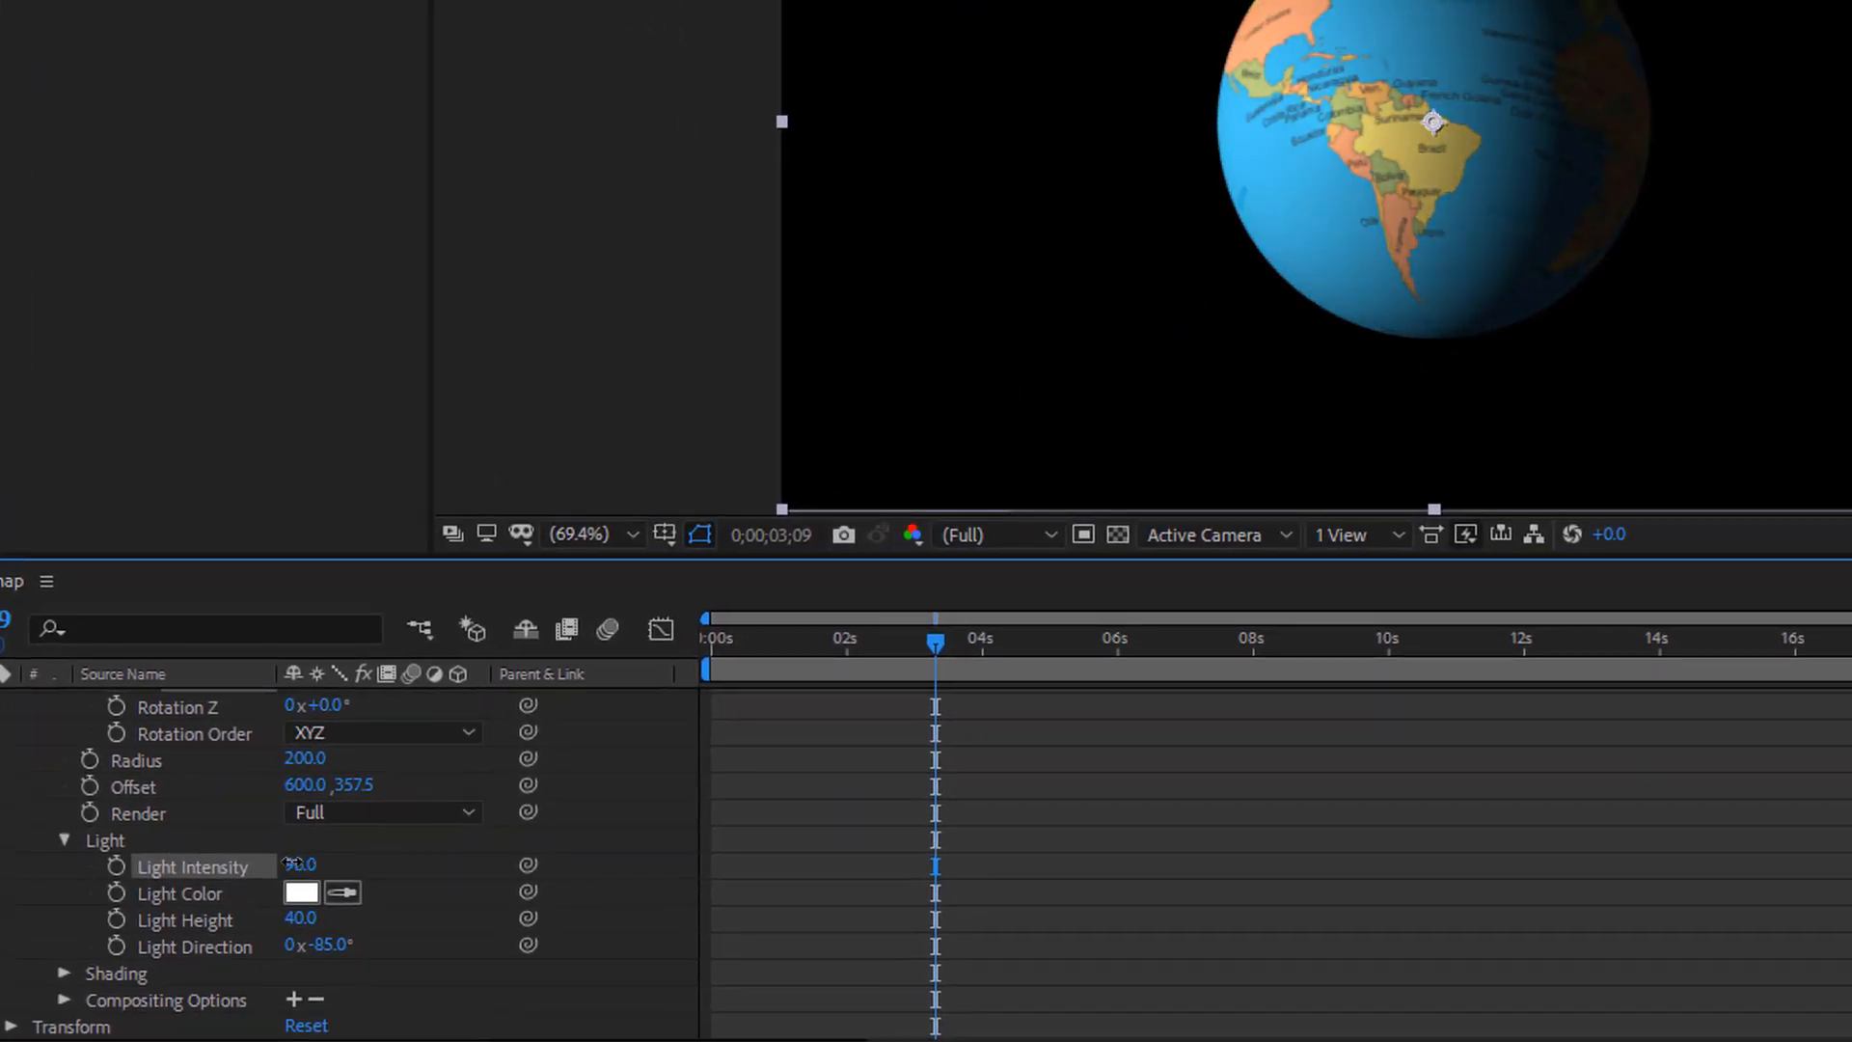
mouse_move(297, 865)
mouse_down()
mouse_move(348, 865)
mouse_move(312, 922)
mouse_move(284, 921)
mouse_up()
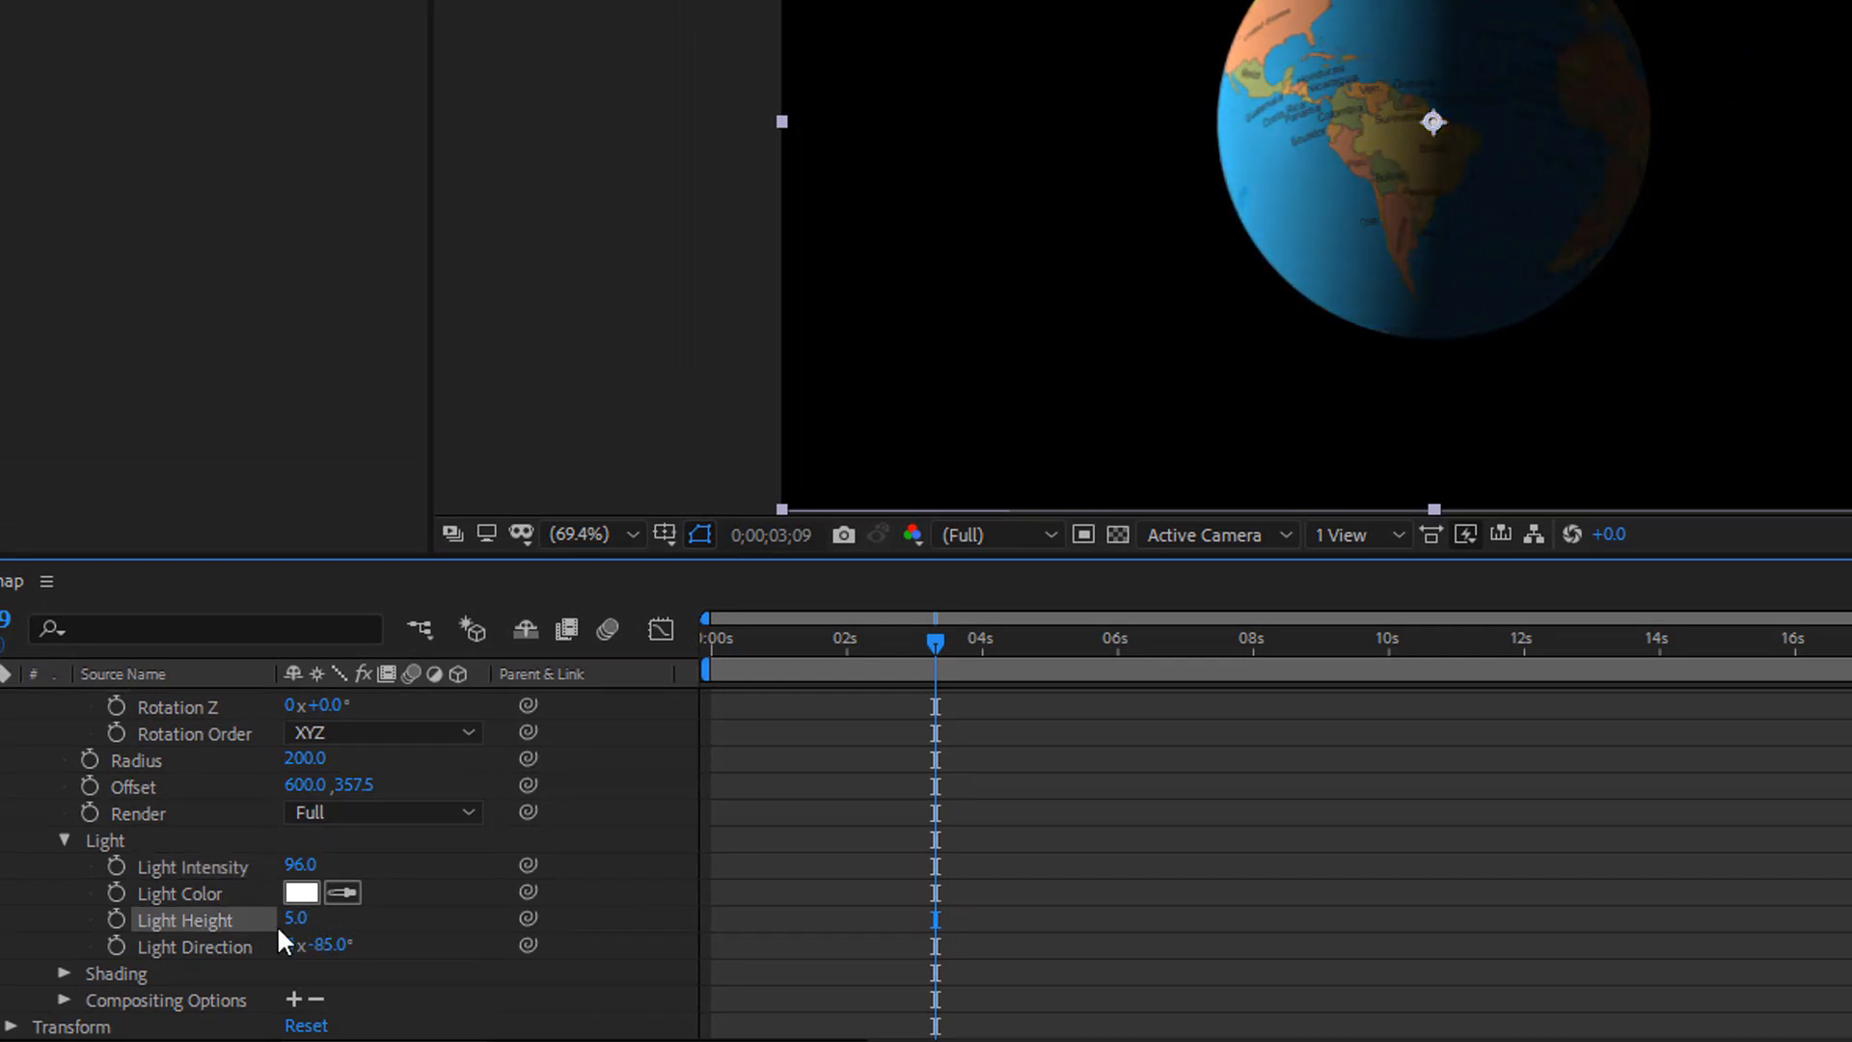
drag(295, 920, 478, 926)
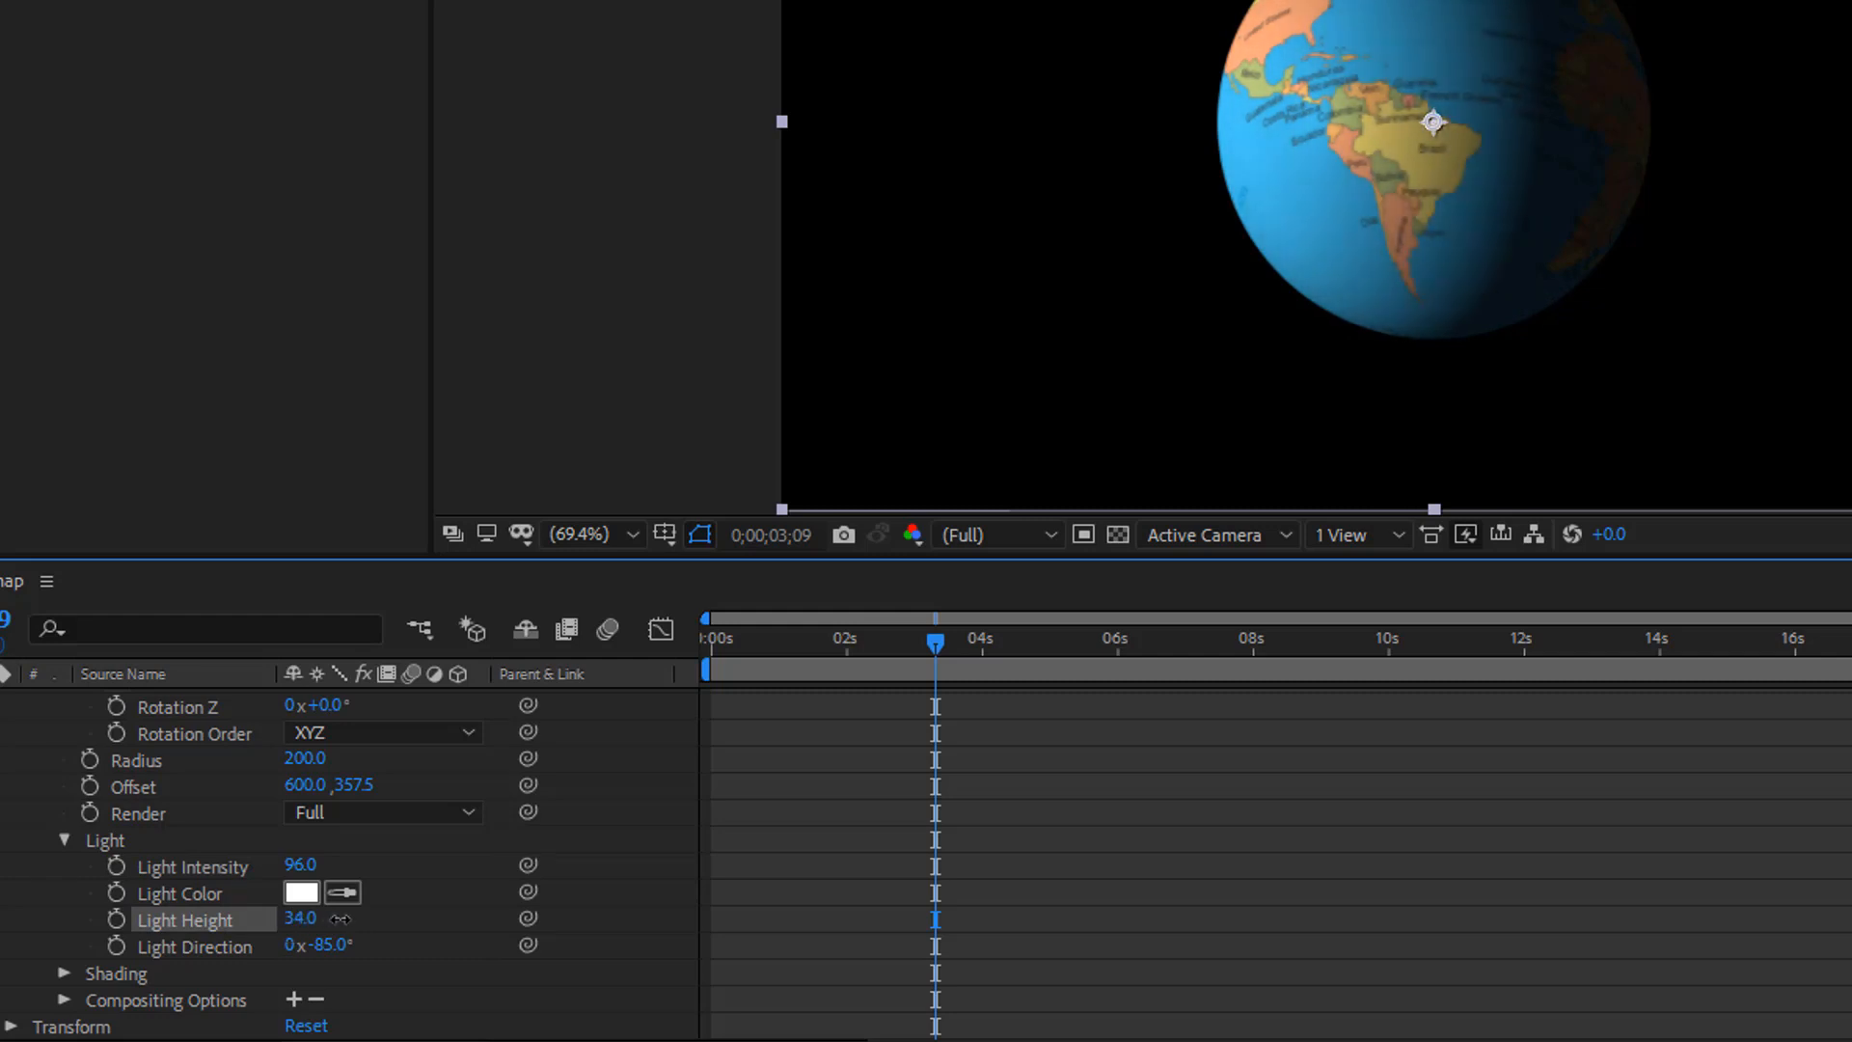
drag(304, 921, 319, 933)
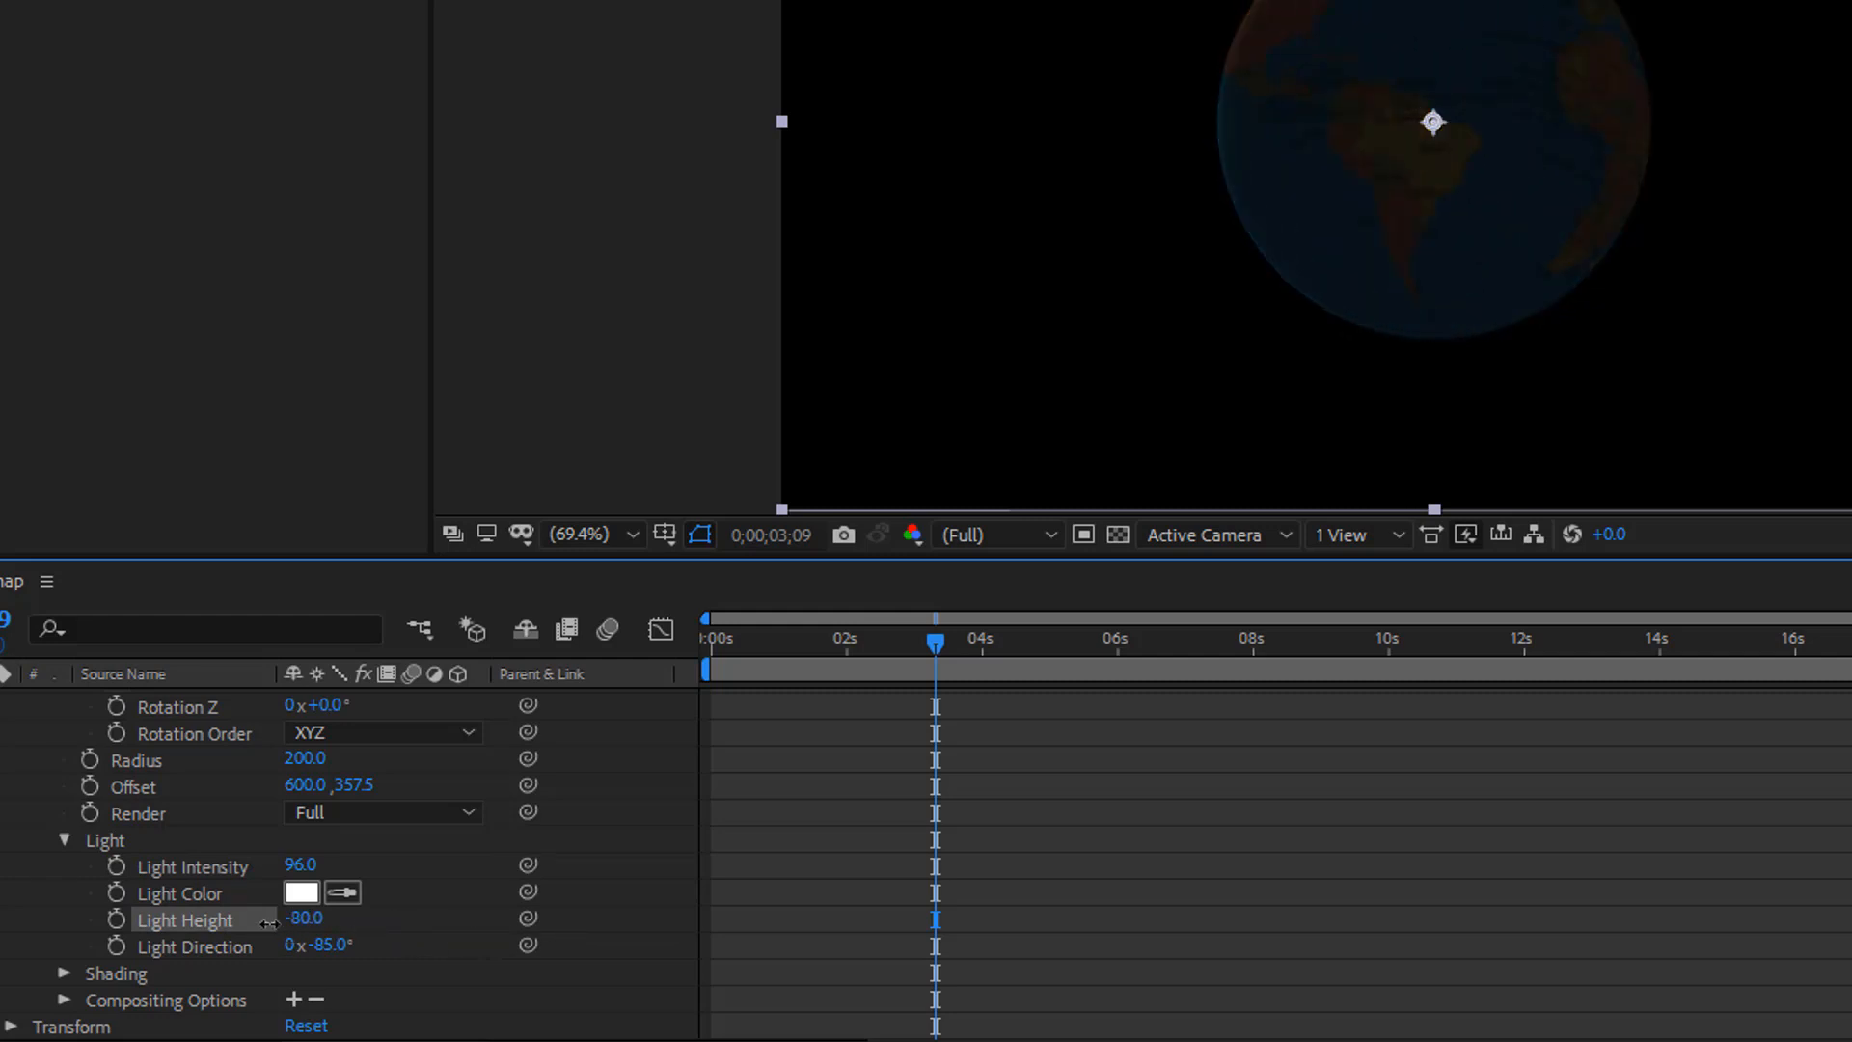
Keyframe Light Height at -51 on the first frame and 100 on the last frame.
click(117, 920)
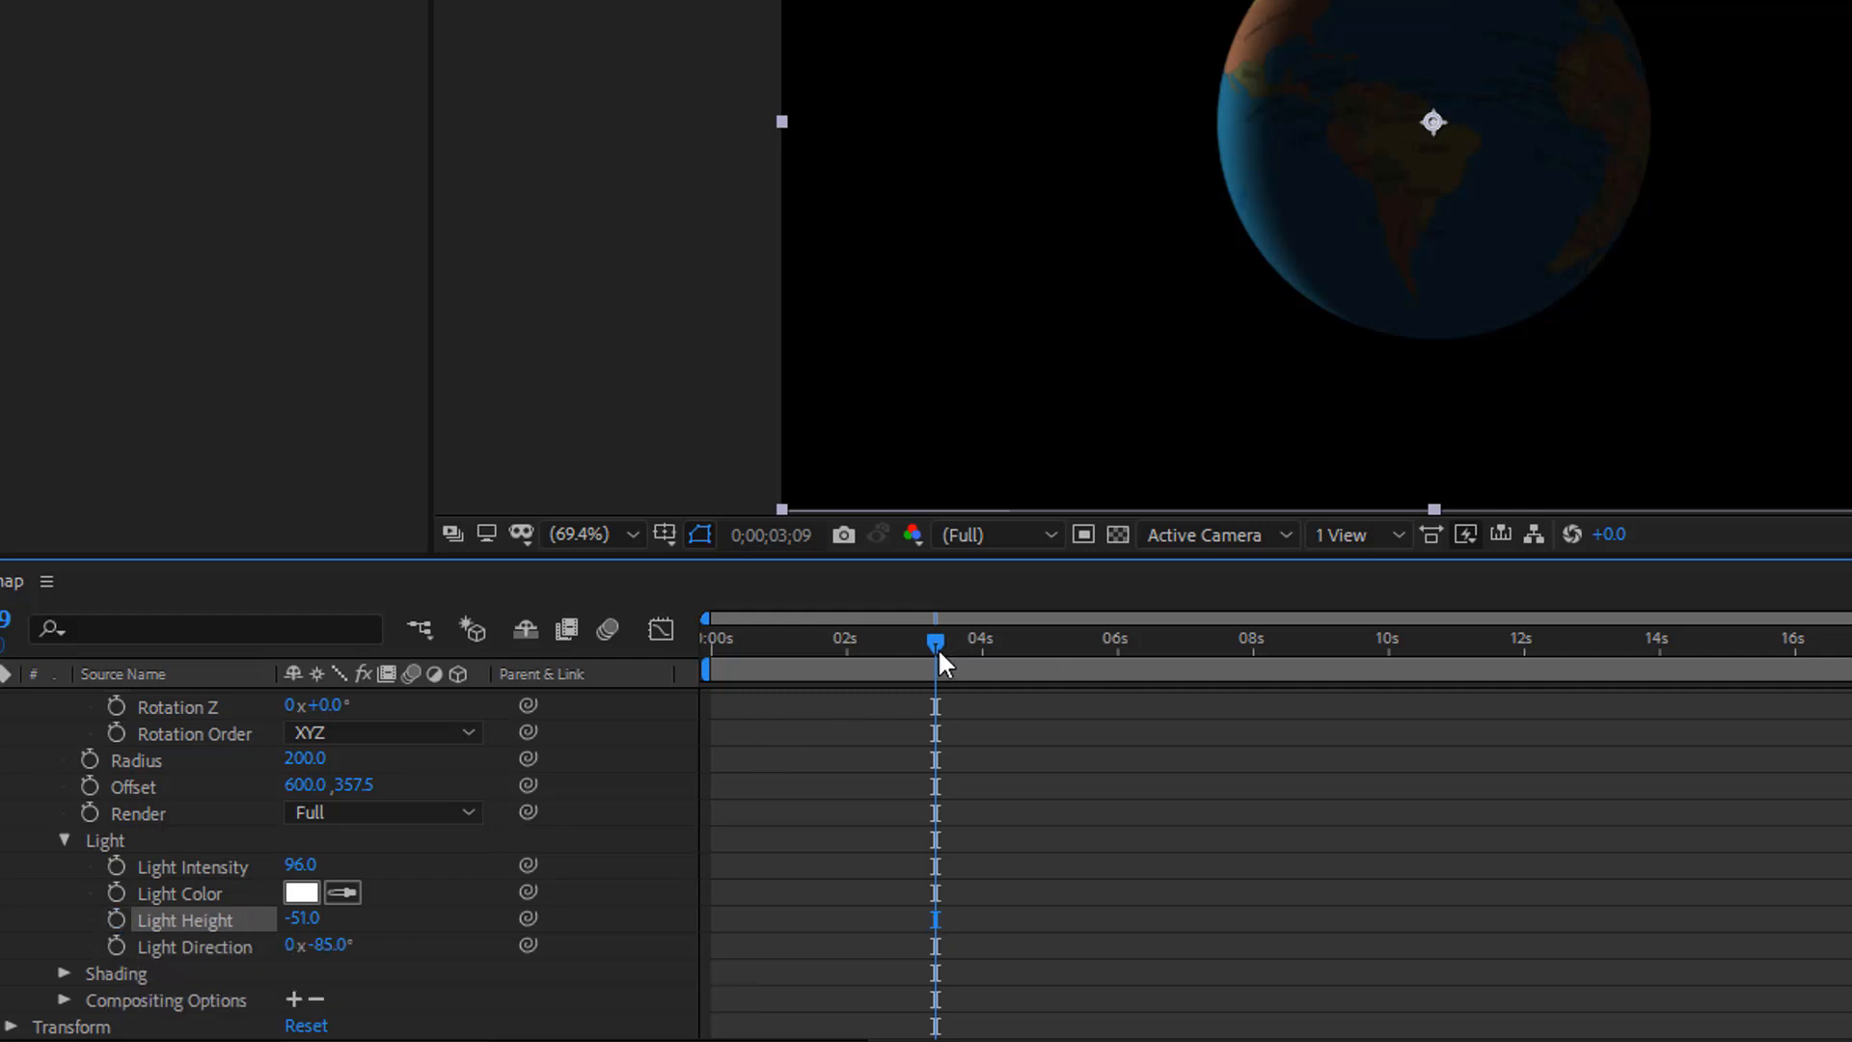
drag(938, 648, 691, 649)
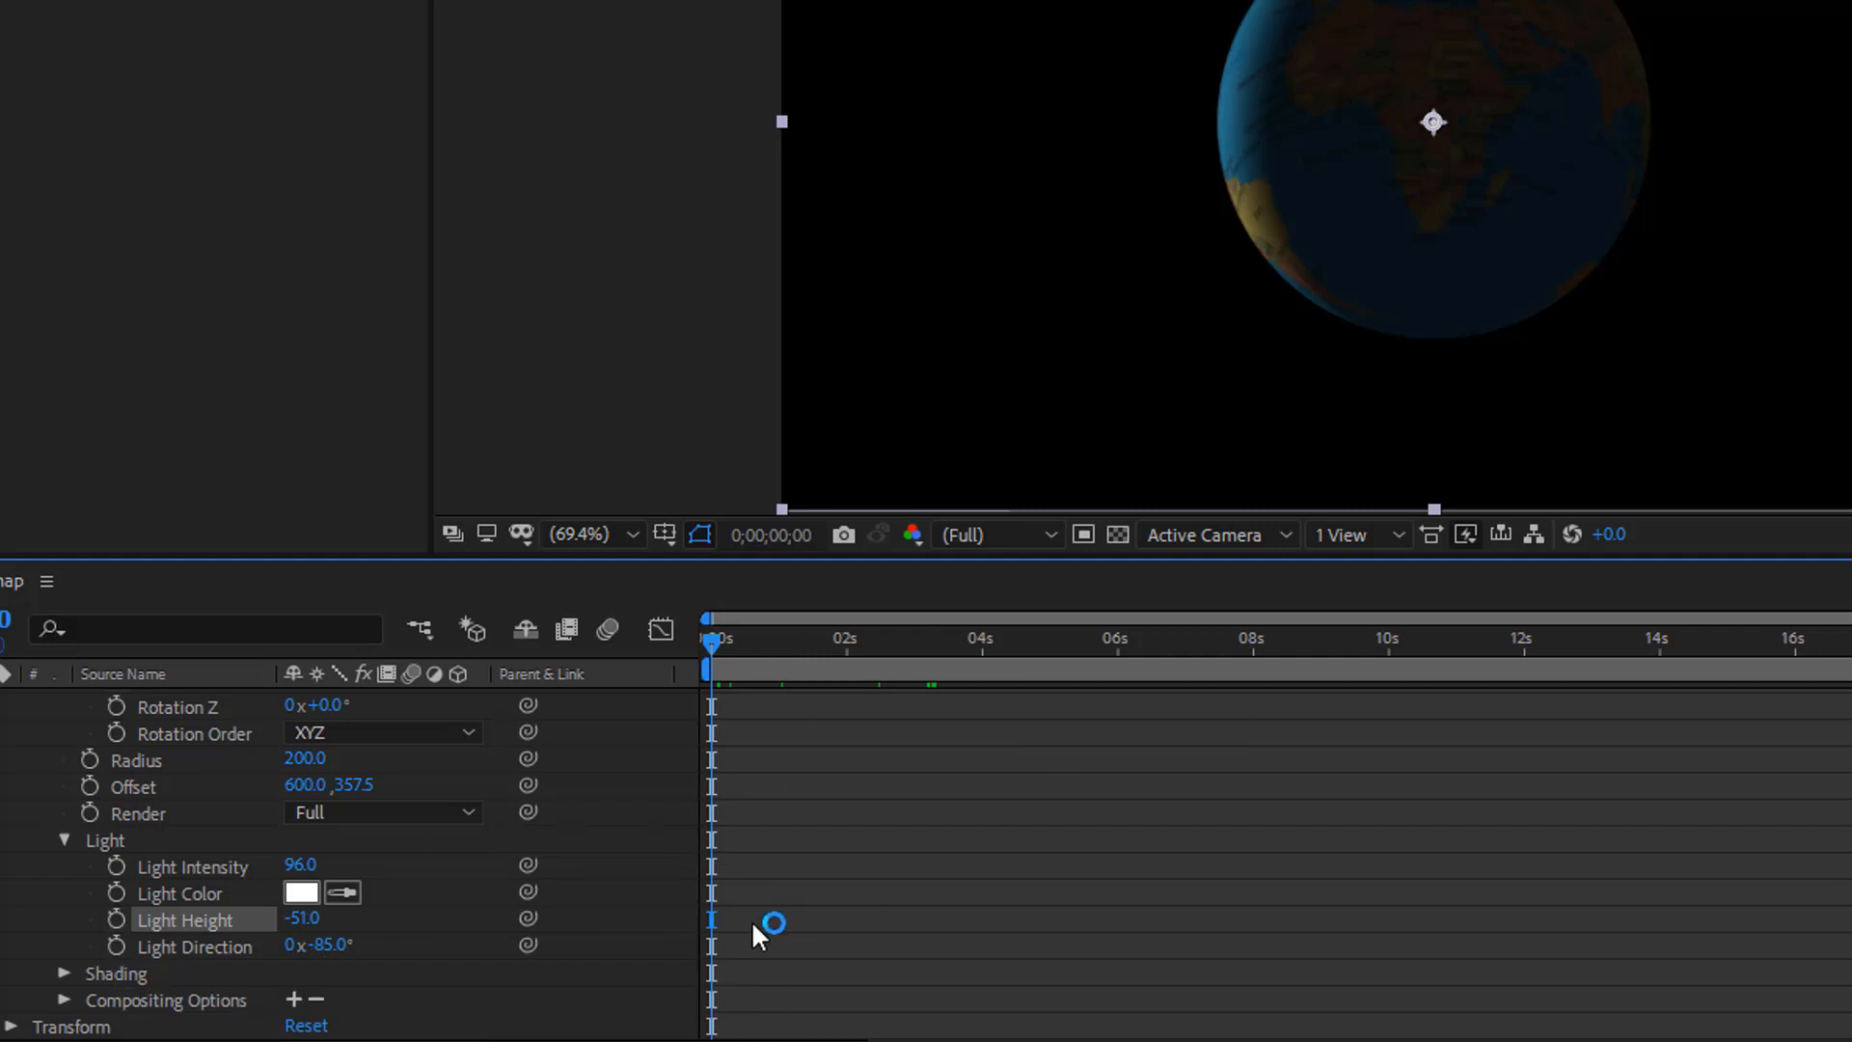
click(114, 919)
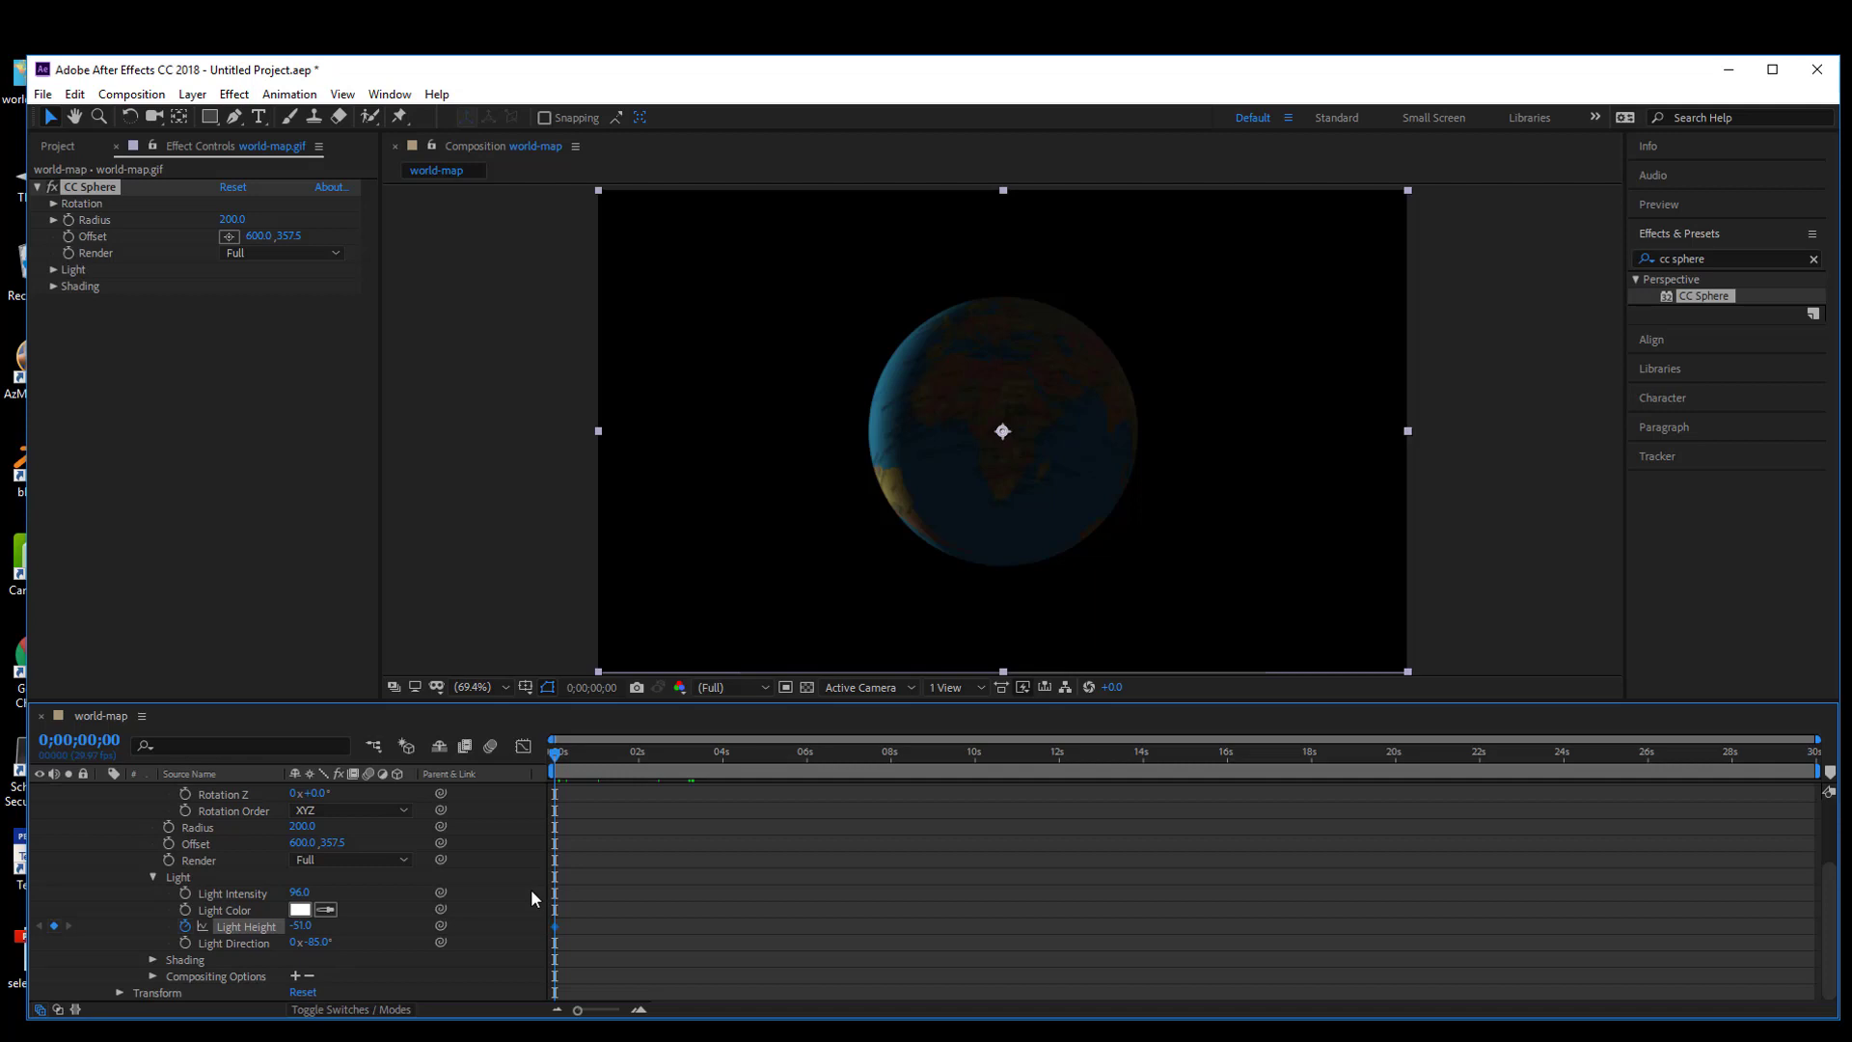
key(End)
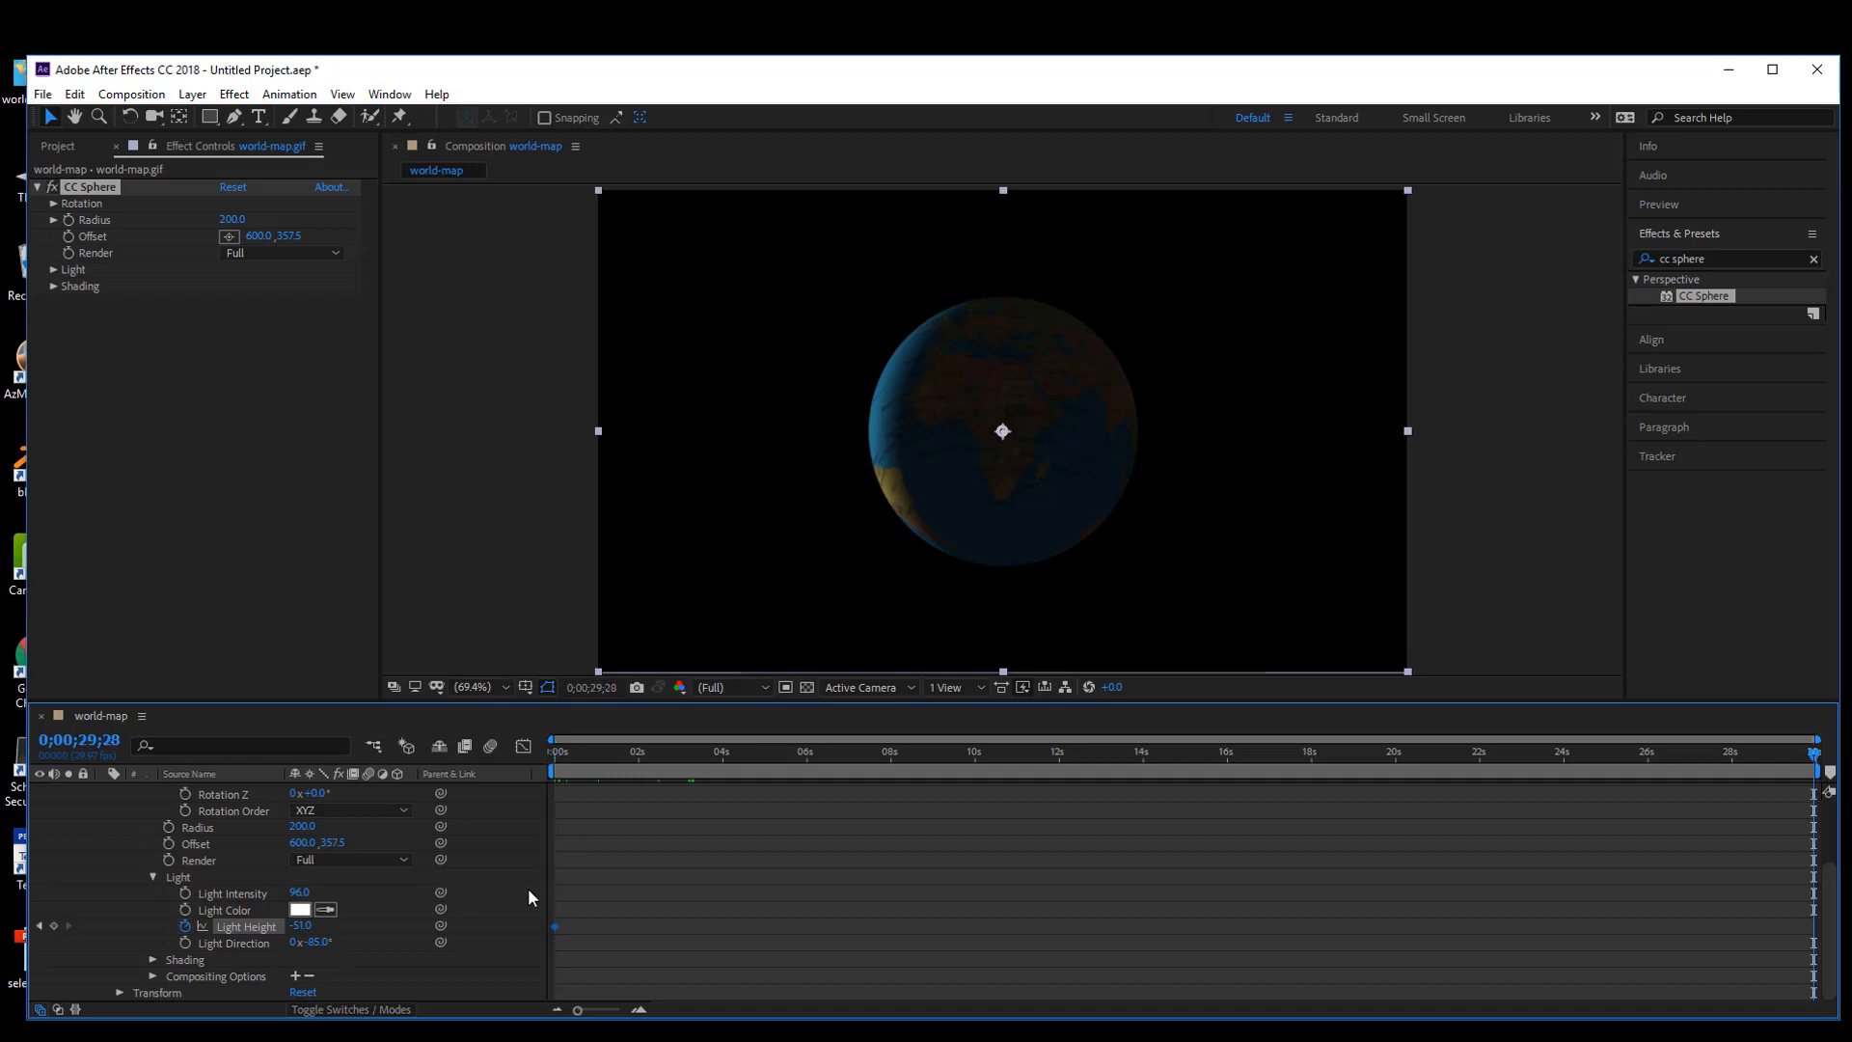
drag(302, 926, 308, 926)
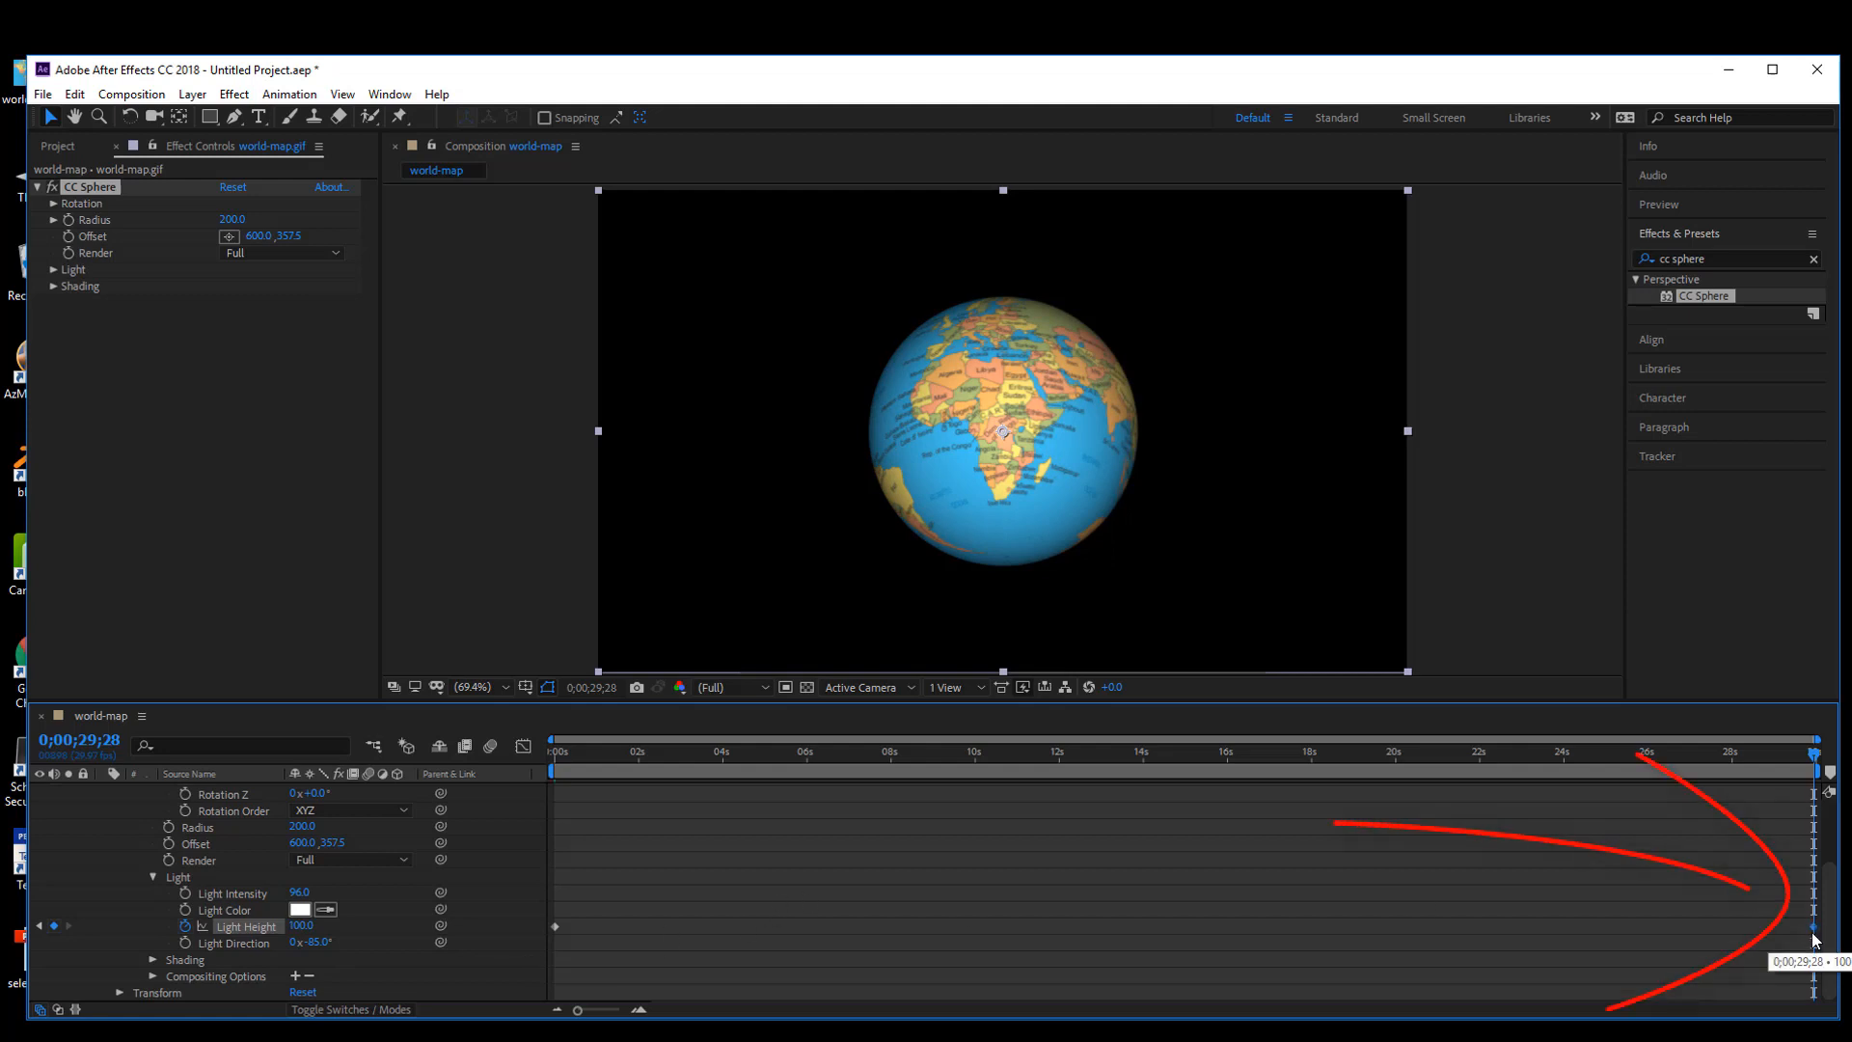
click(557, 752)
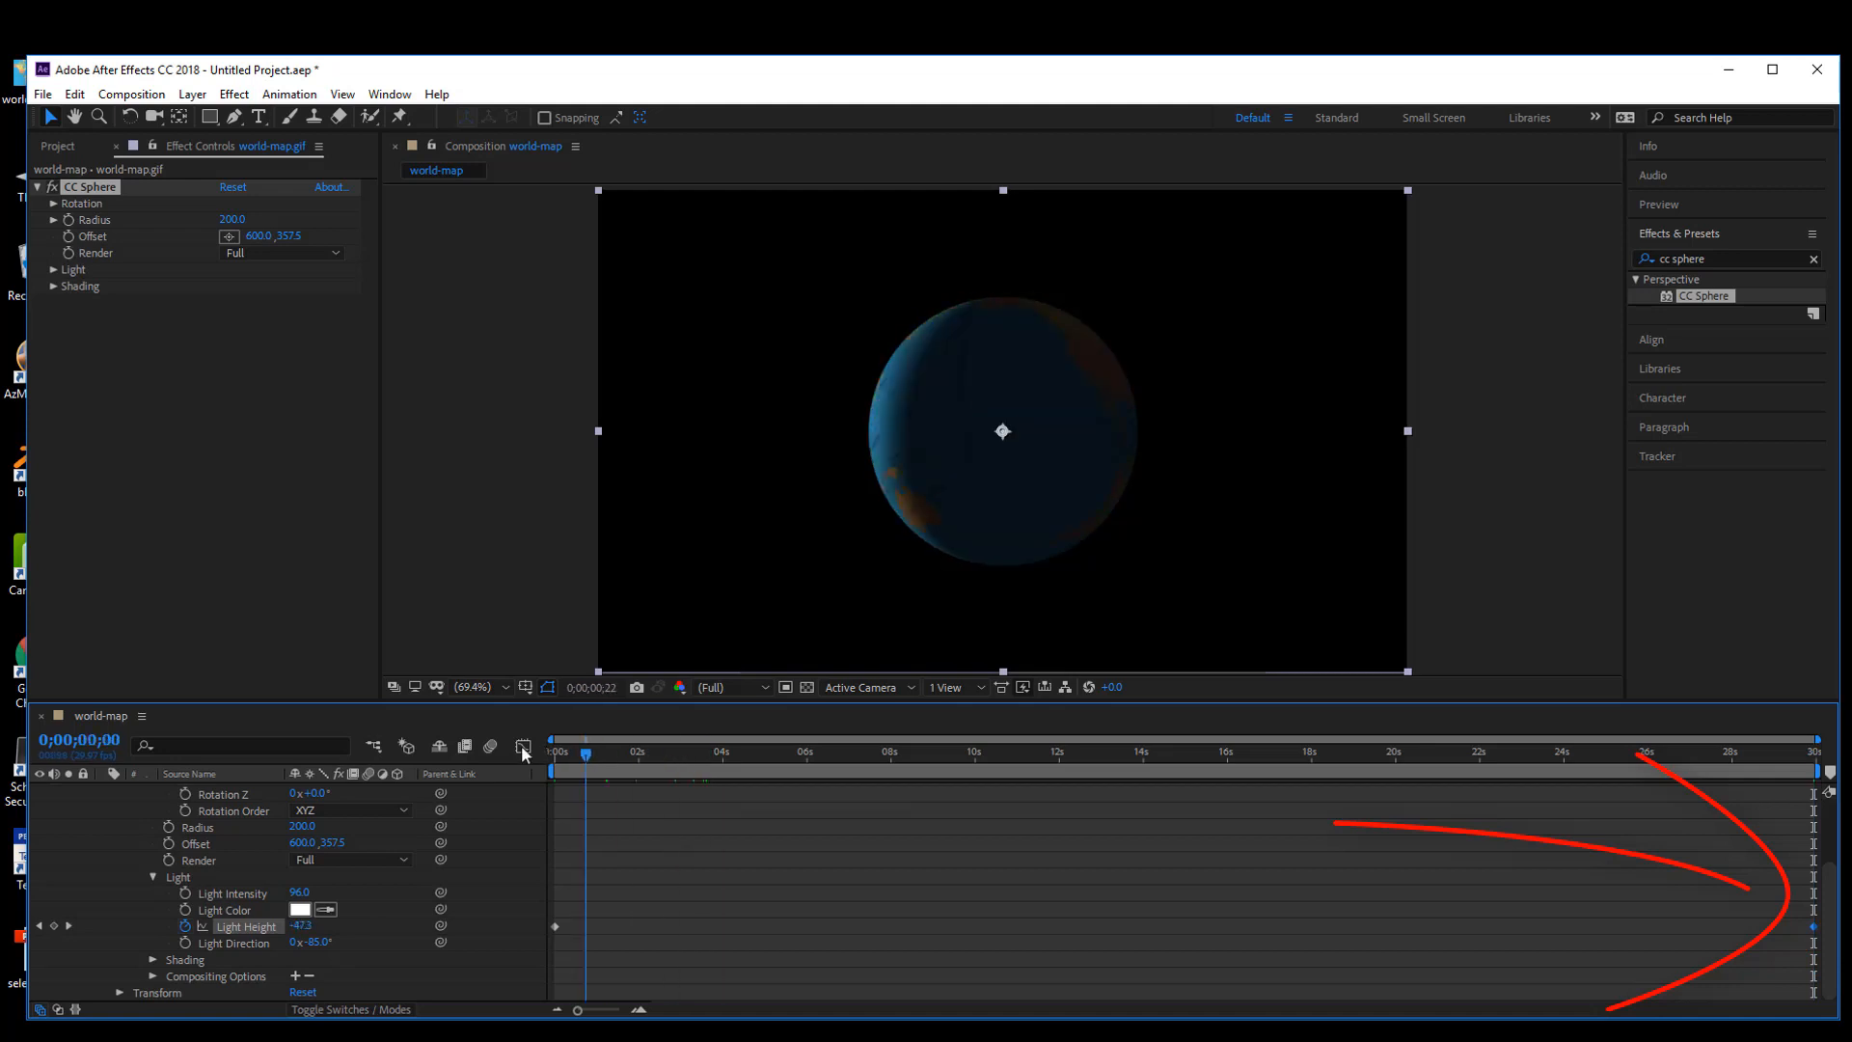
scroll(198, 816, up, 3)
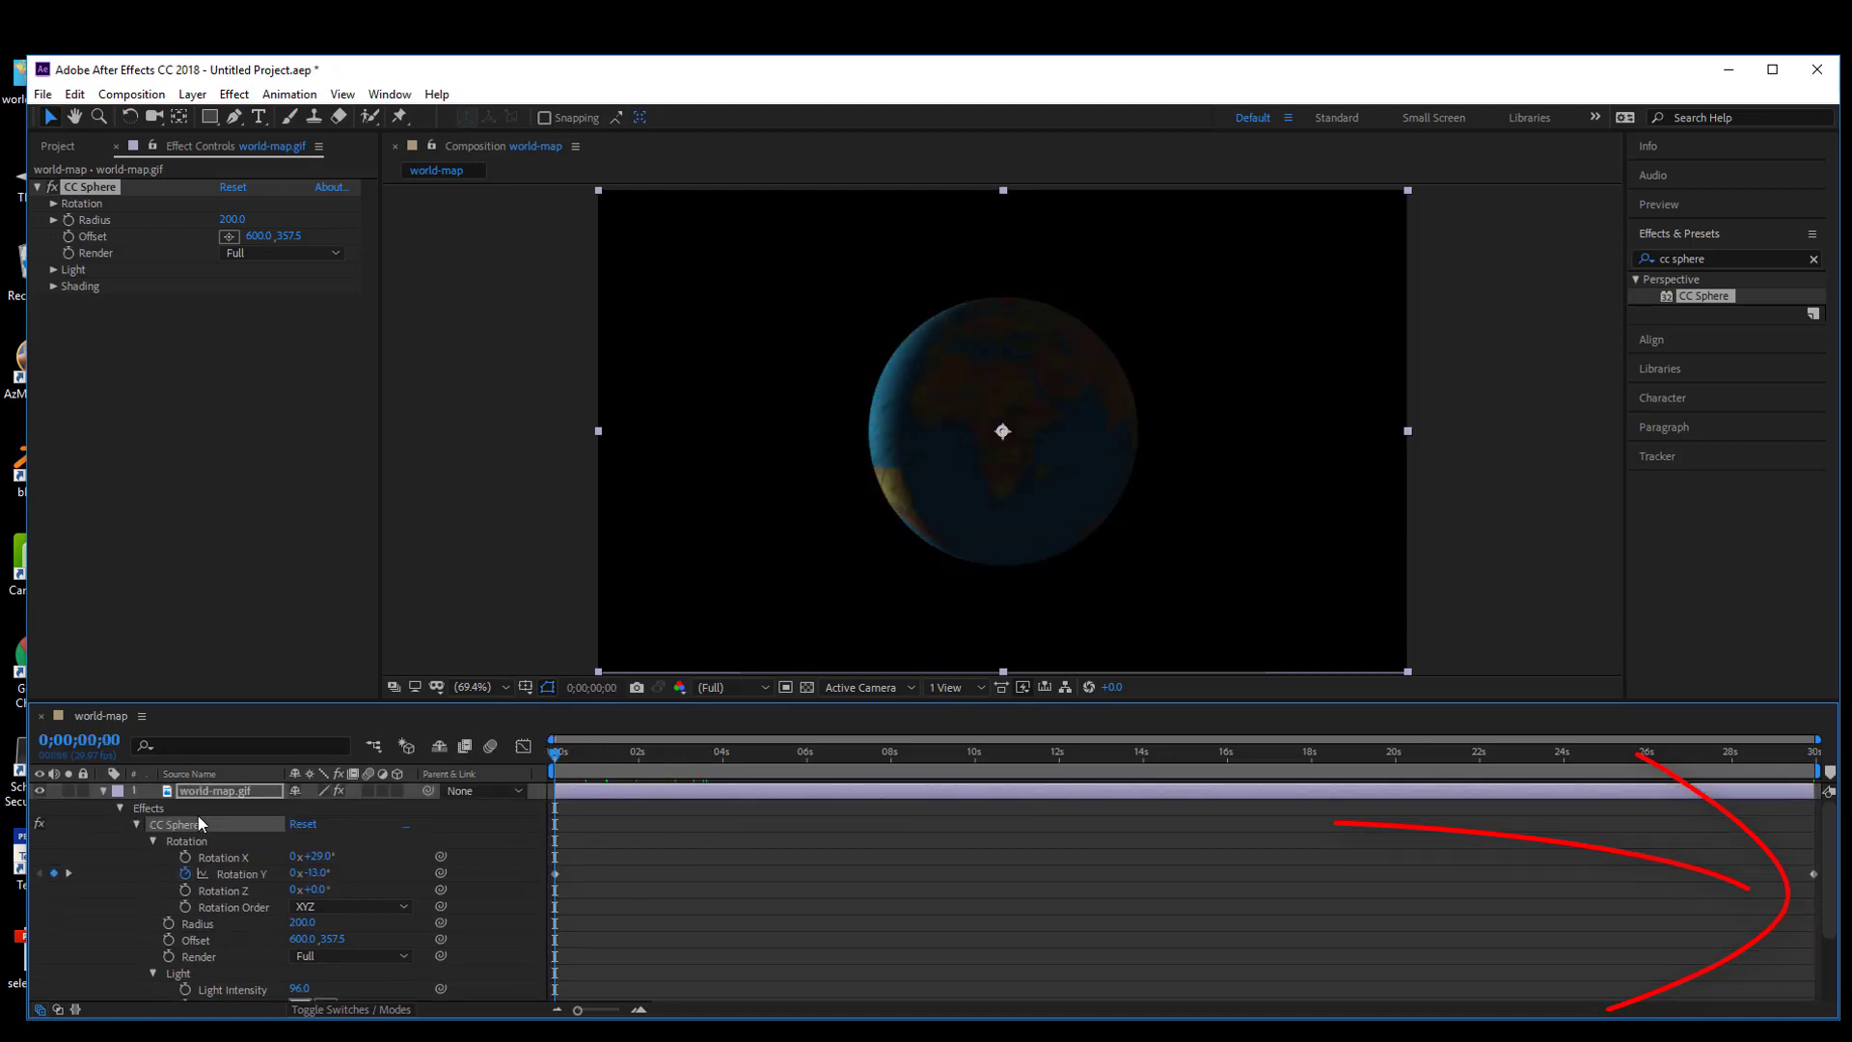
Collapse the Effects group and preview the spinning, brightening globe, stopping around 17;16.
click(120, 806)
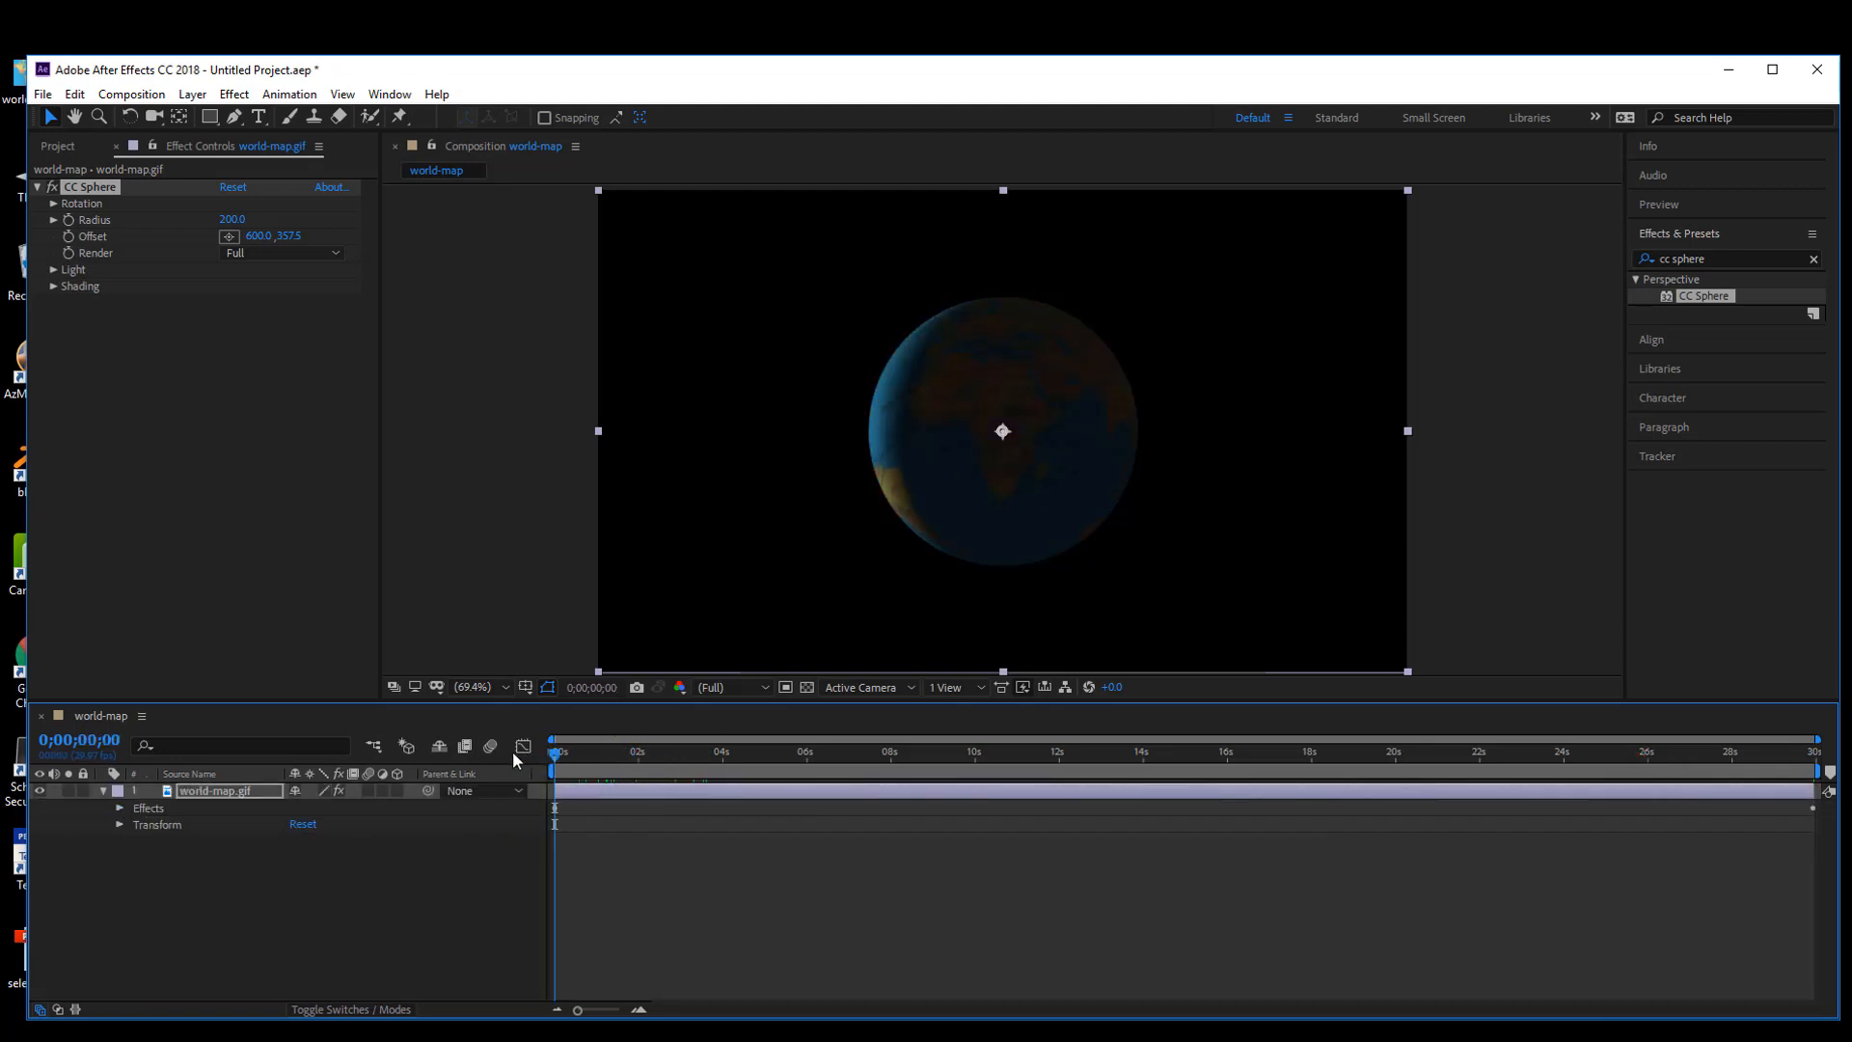
key(space)
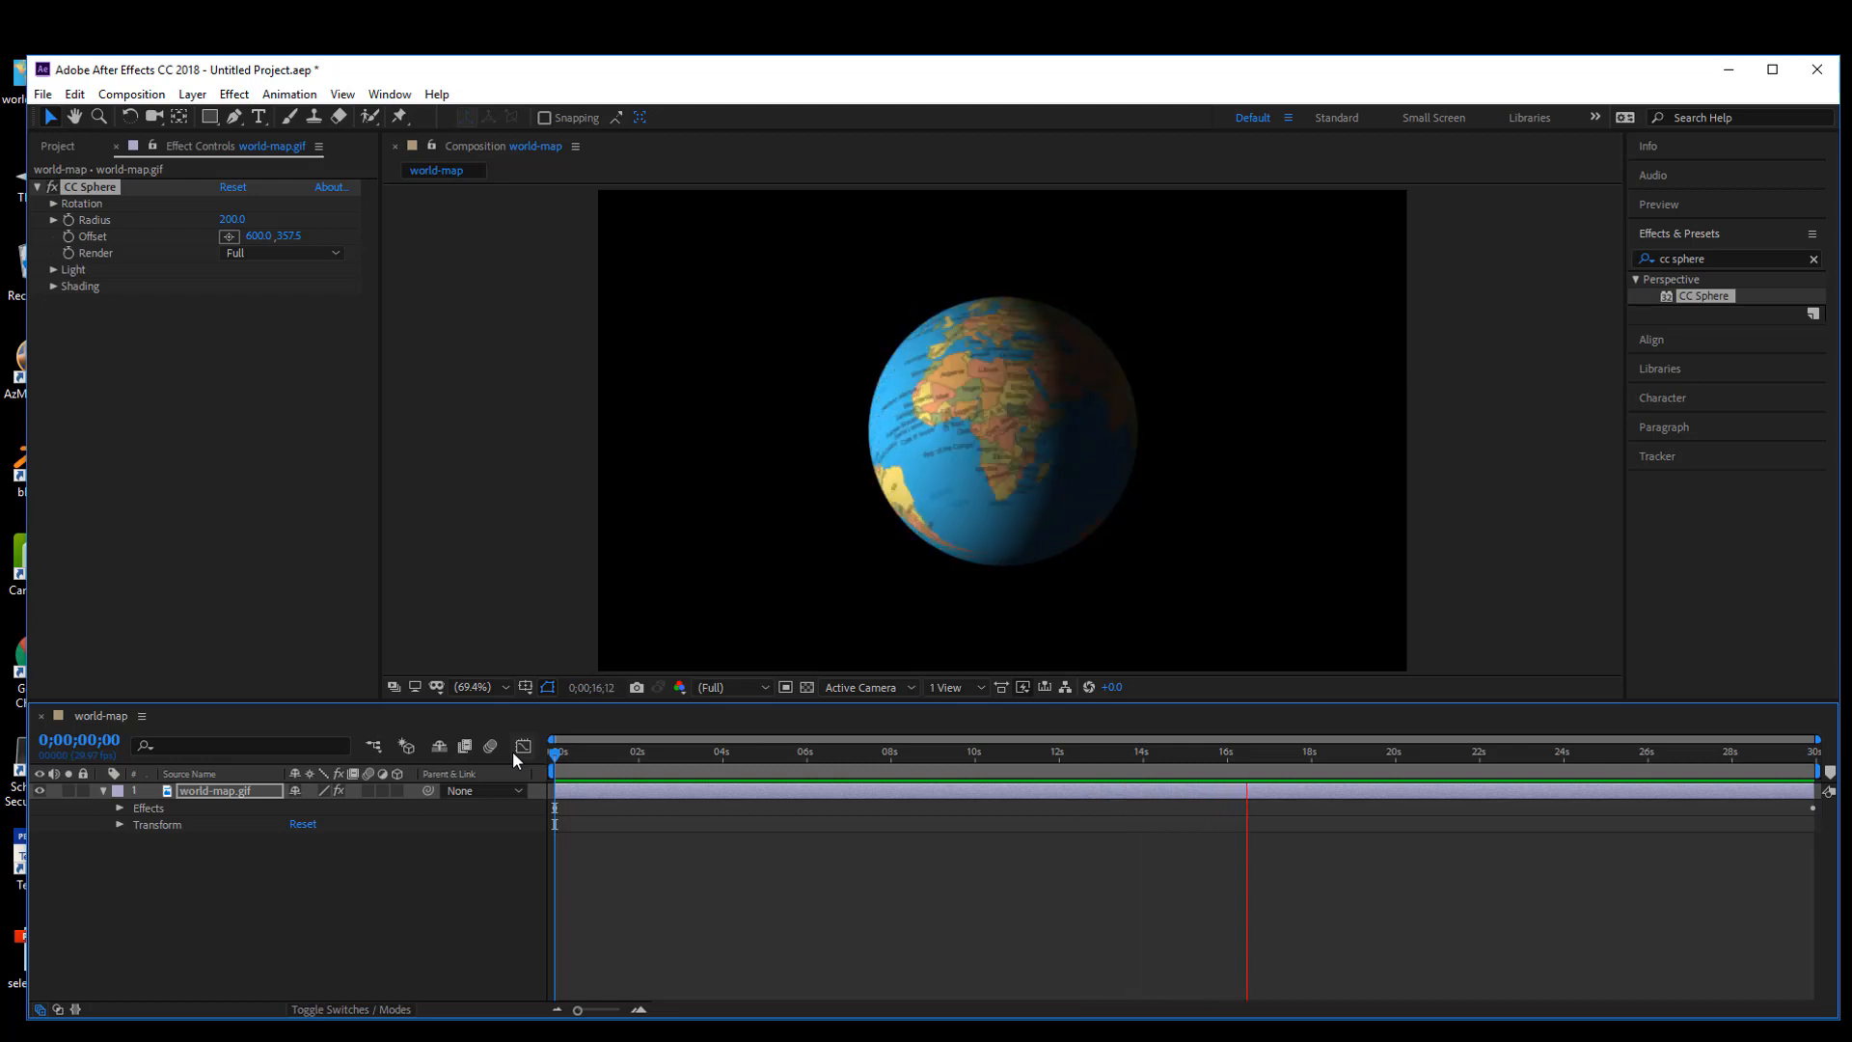
key(space)
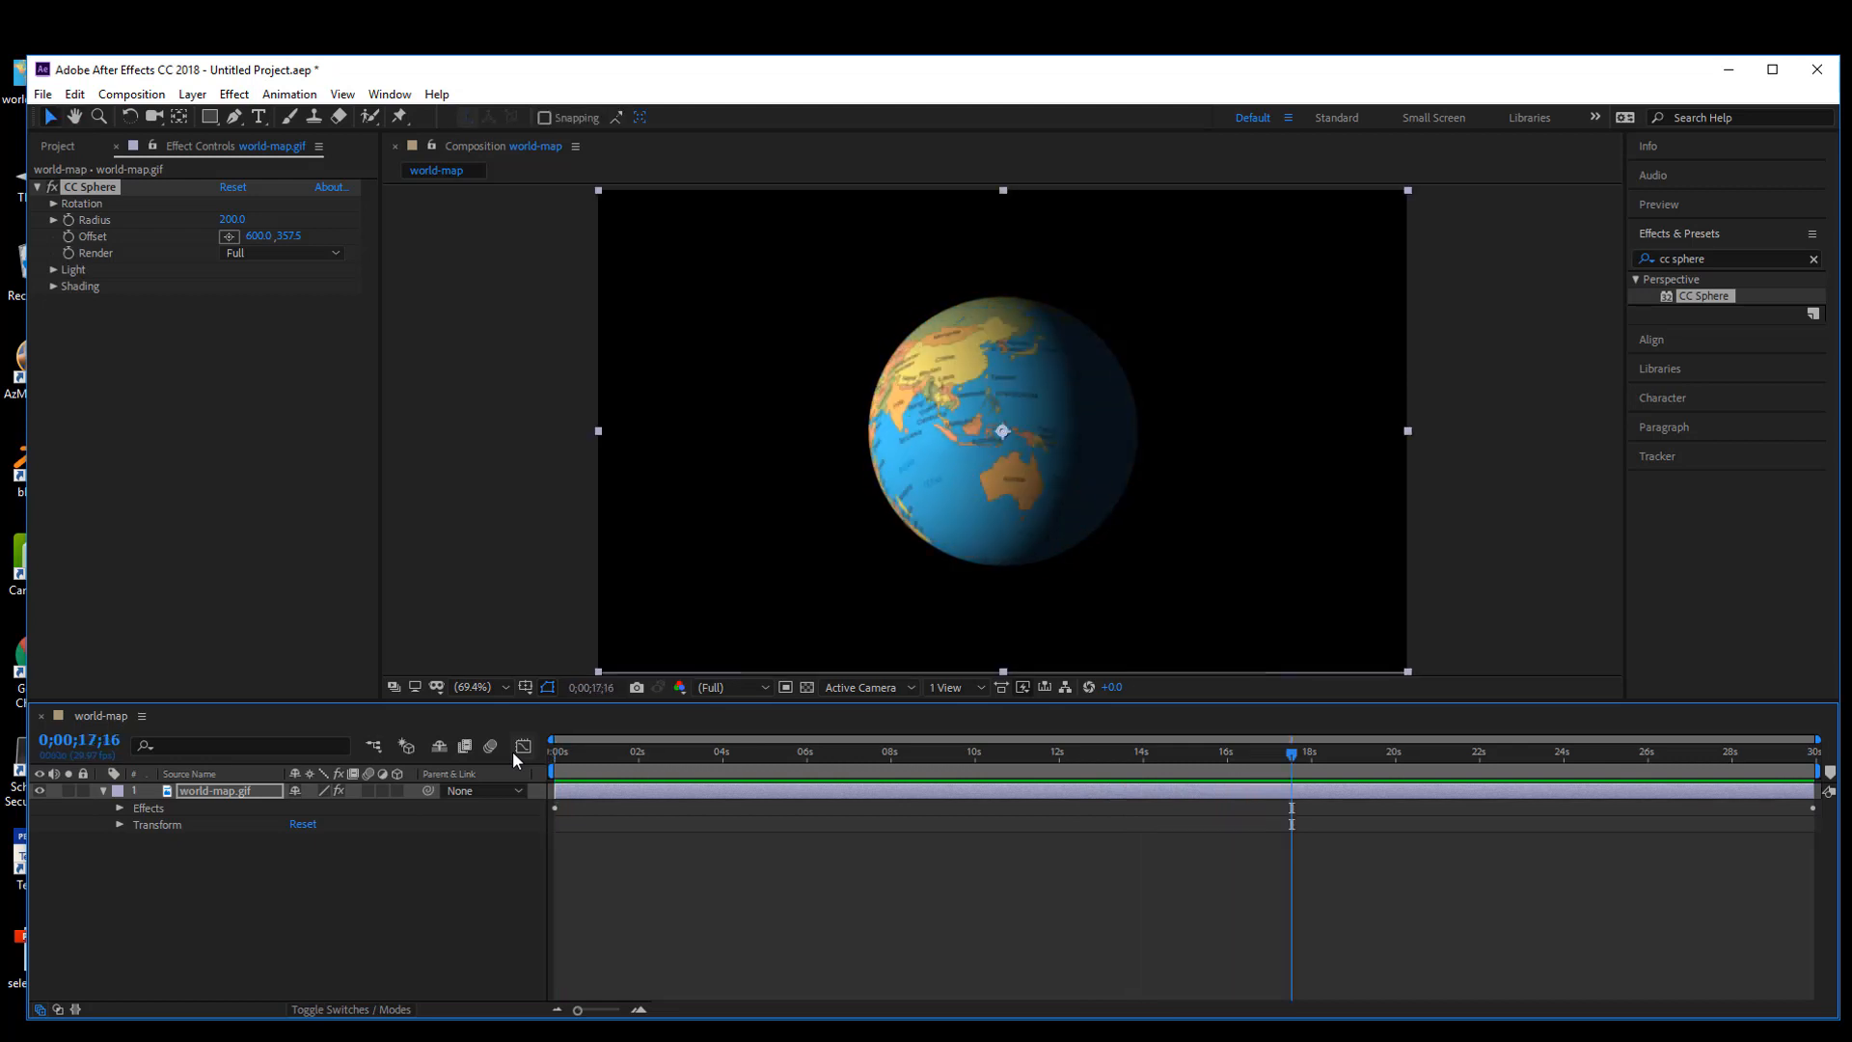